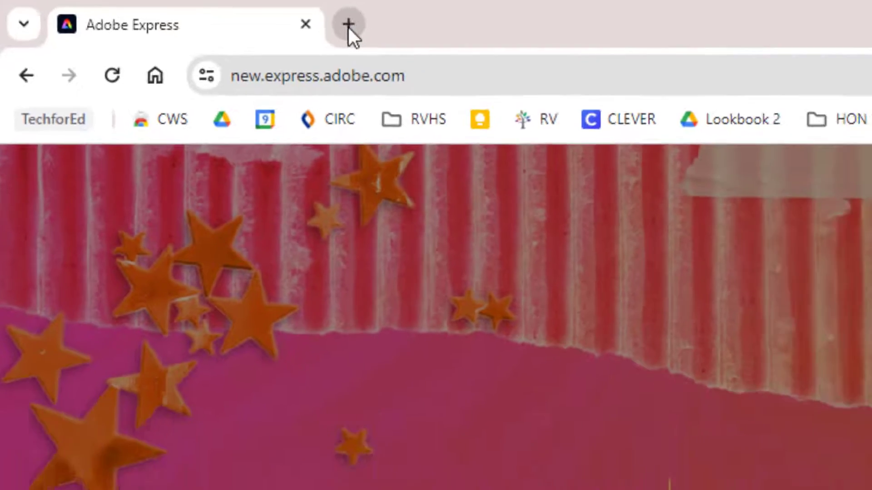
Step: Open the Adobe Express website in a new browser tab and sign in with a Google account
click(450, 33)
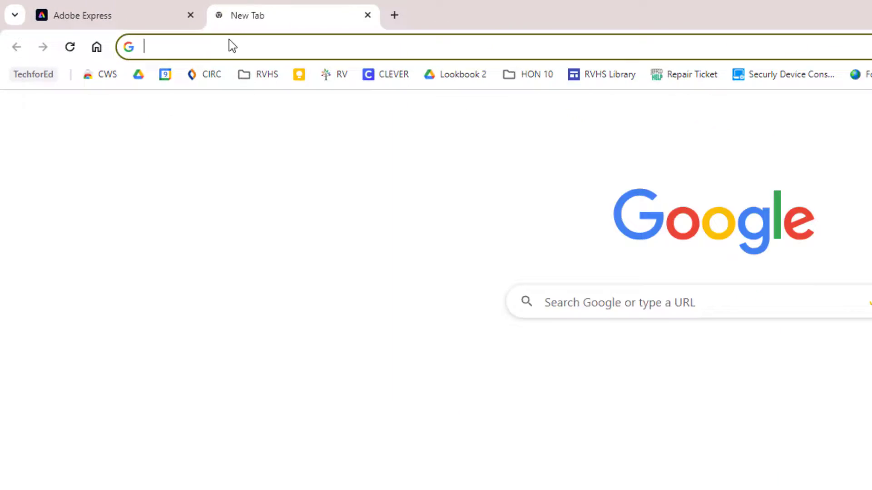
text(adob)
key(Return)
click(305, 278)
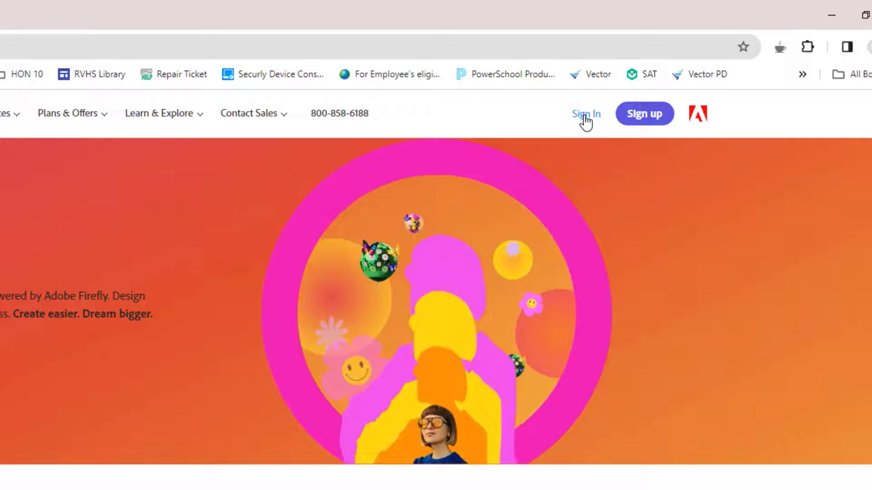
click(582, 115)
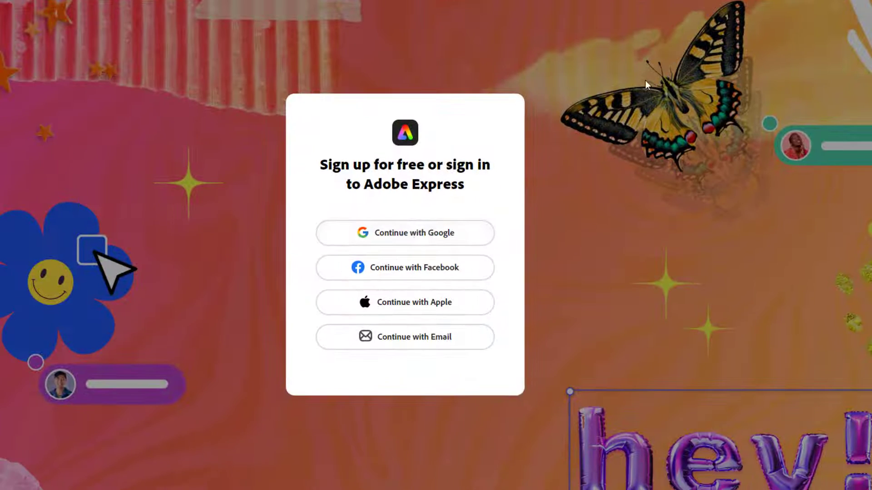
click(413, 241)
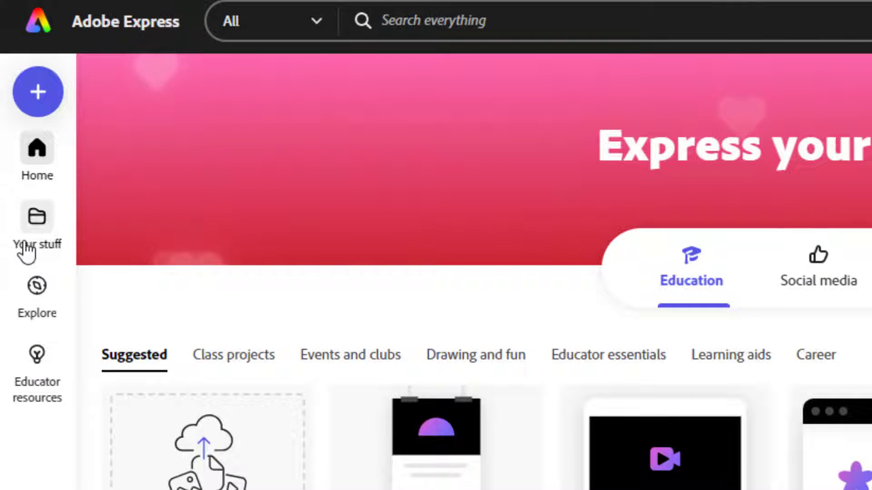
Step: Create a new 1920 x 1080 px video project from the Video category
click(37, 96)
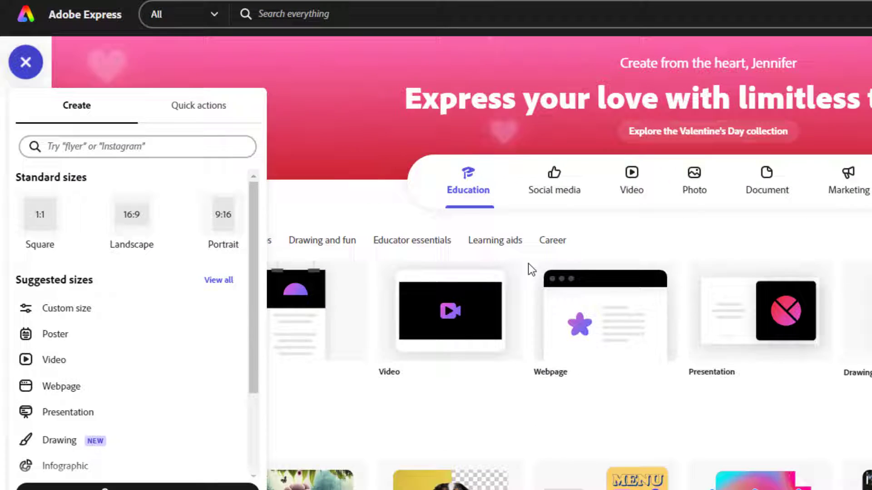
click(628, 232)
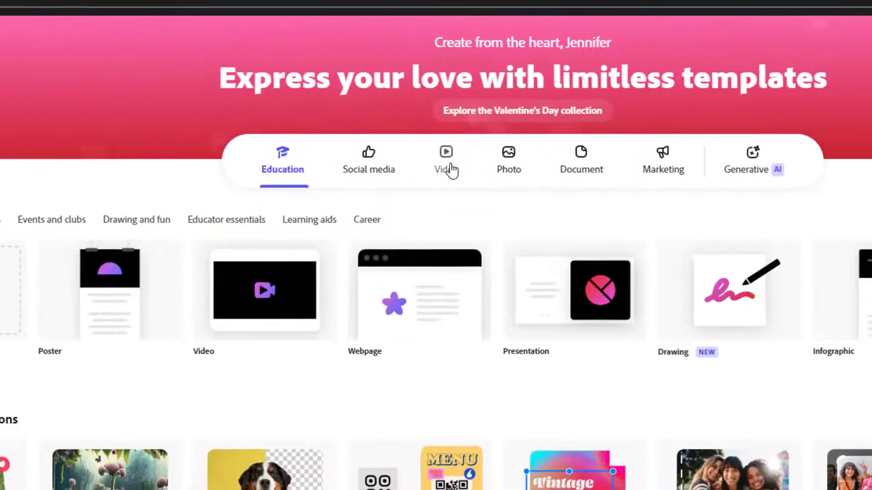
click(451, 172)
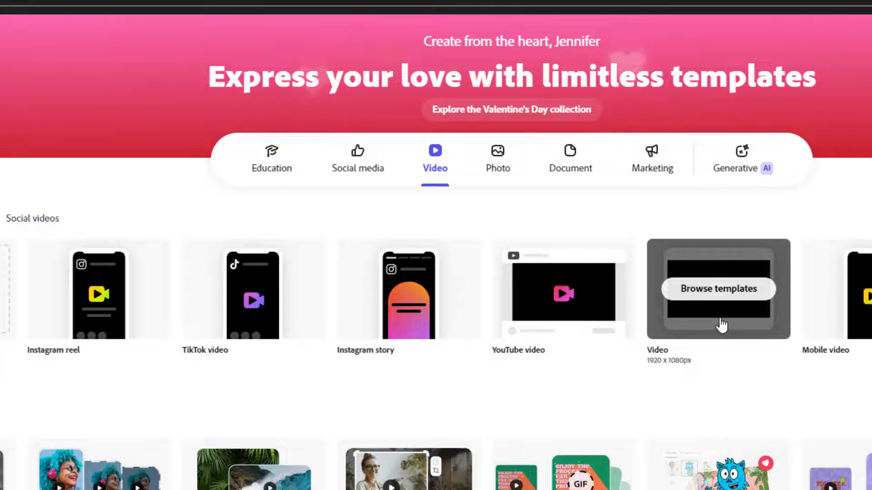
click(721, 326)
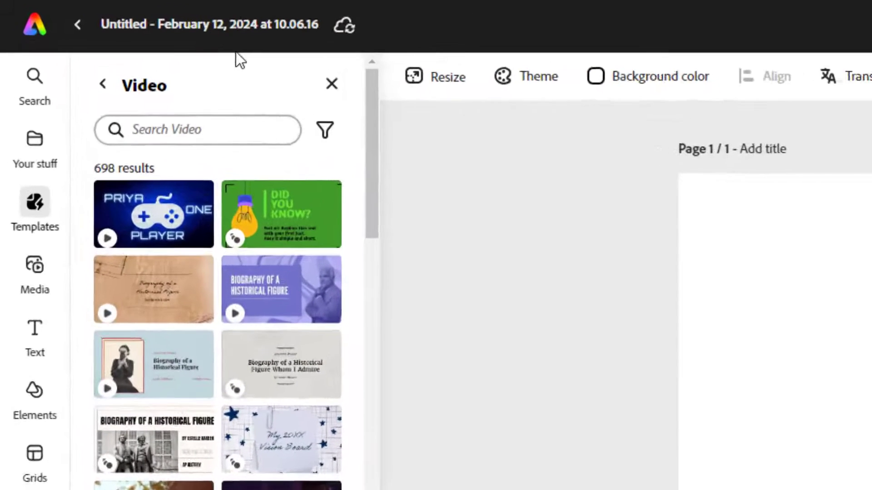
Step: Rename the project as "Adobe demo project"
click(249, 26)
text(Adobe )
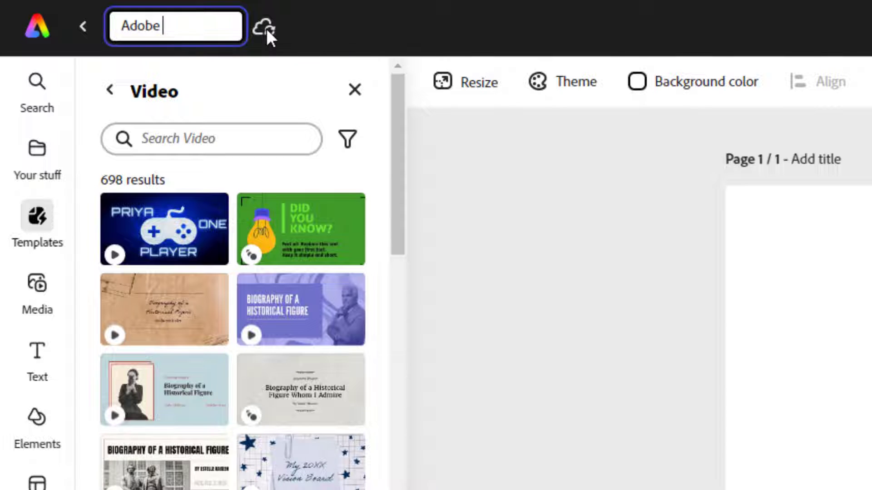
text(demo project)
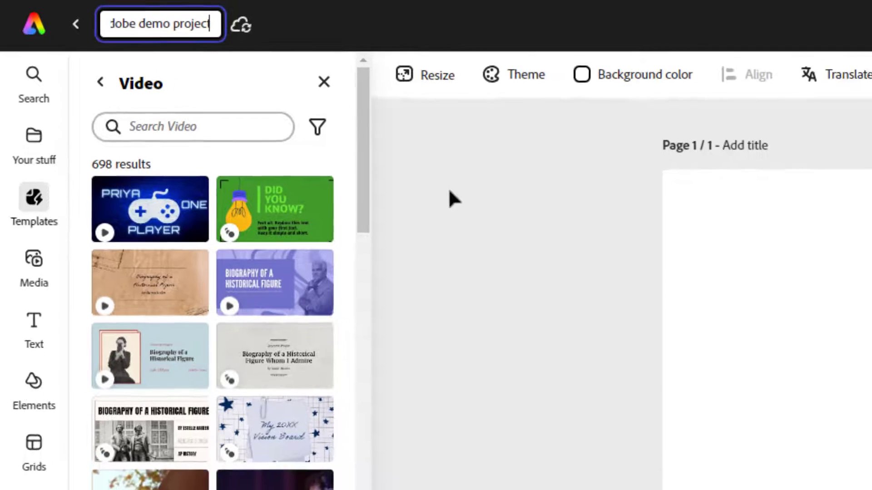
key(Escape)
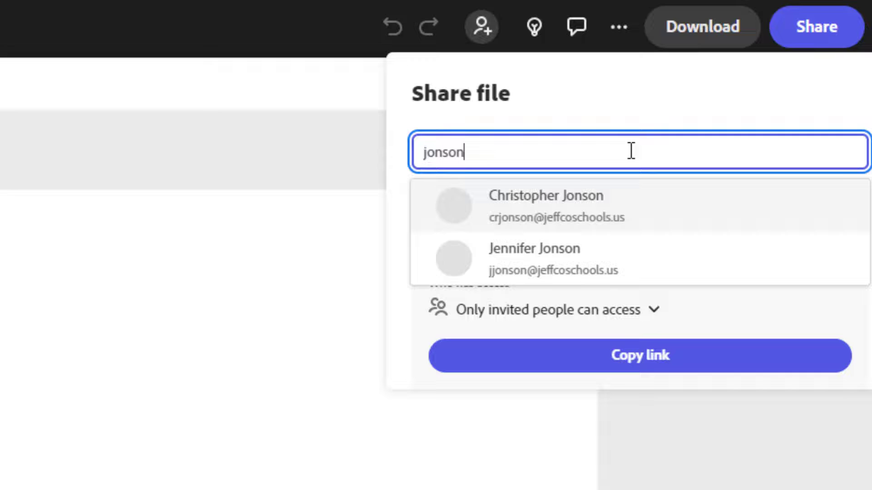
Step: Choose a colleague to invite with edit access, and dismiss the invitation and the sharing options
click(646, 205)
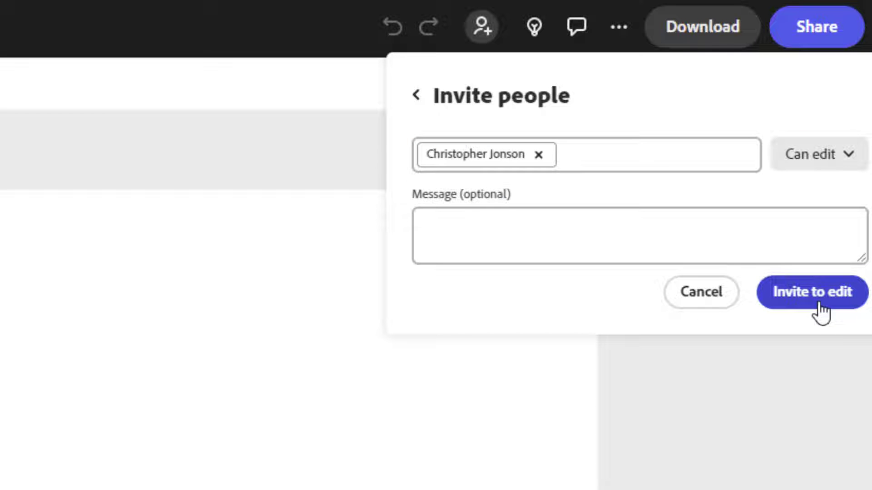
click(731, 296)
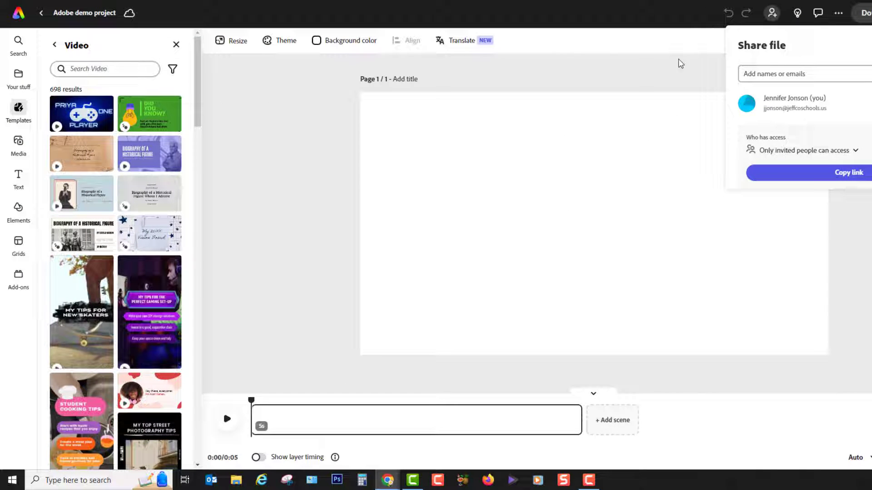
click(691, 63)
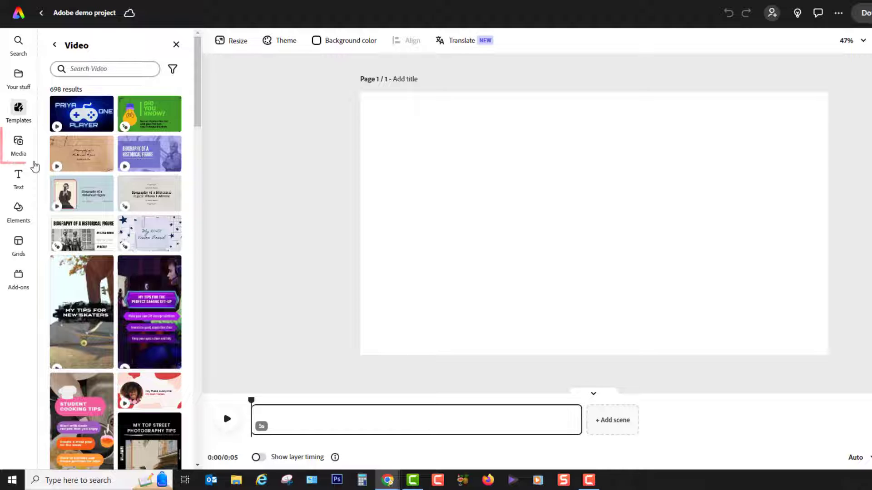
Step: Try placing the photo of the lying golden retriever from a stock photo search for "dog", and undo it
click(14, 151)
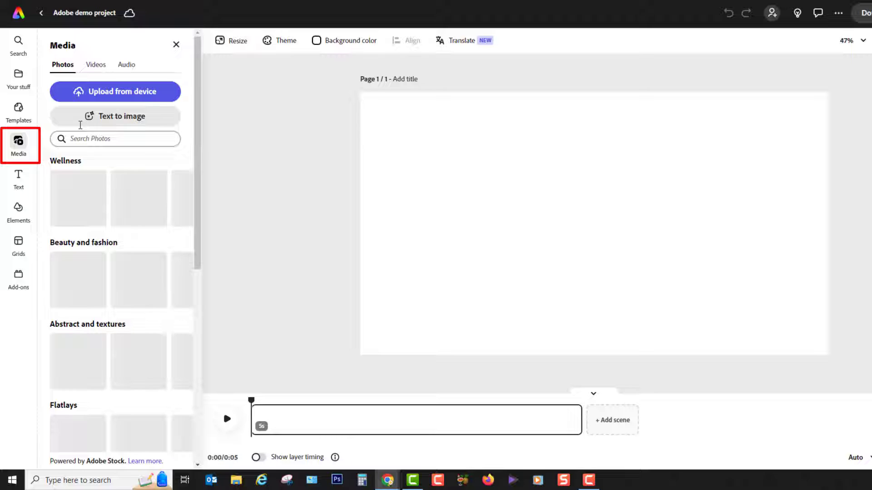
click(111, 139)
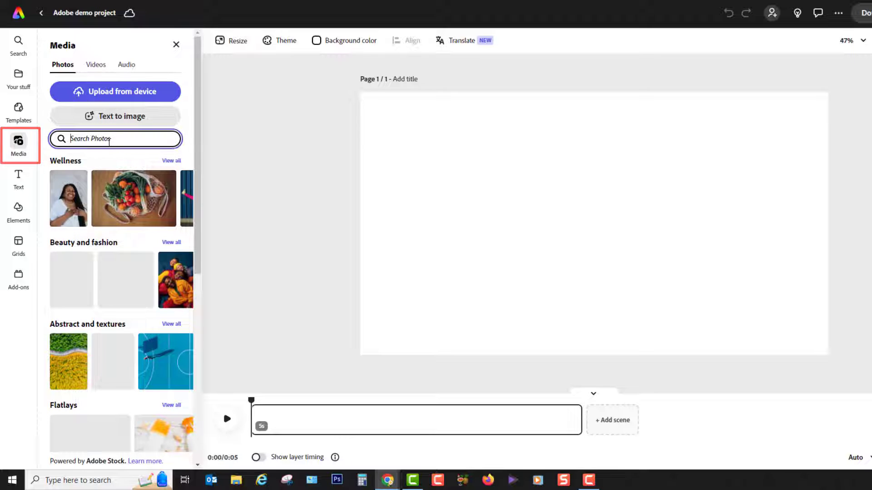
text(dog)
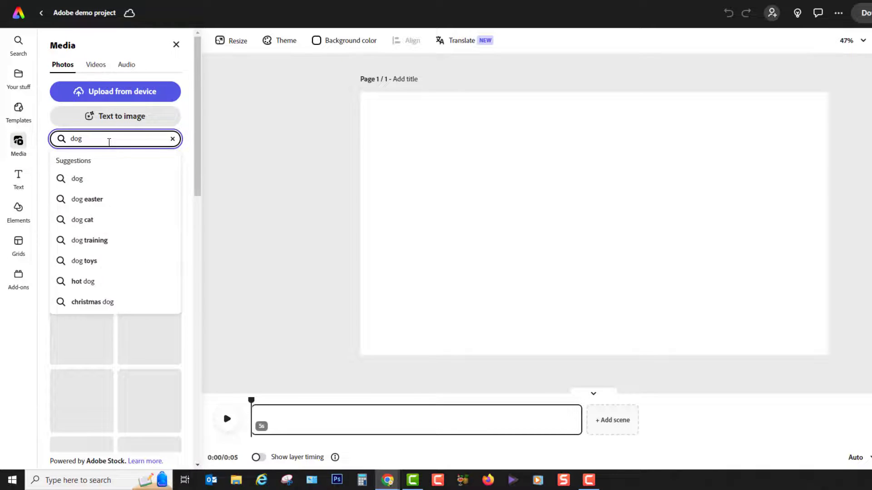
key(Return)
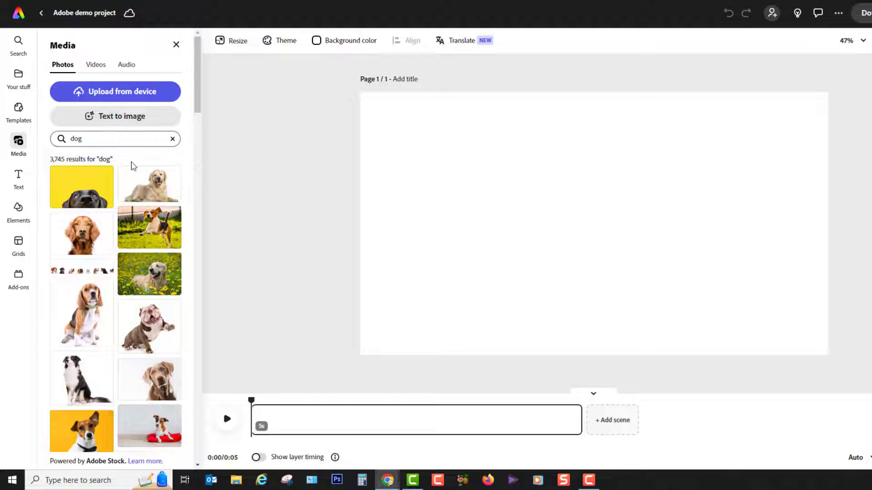
click(150, 190)
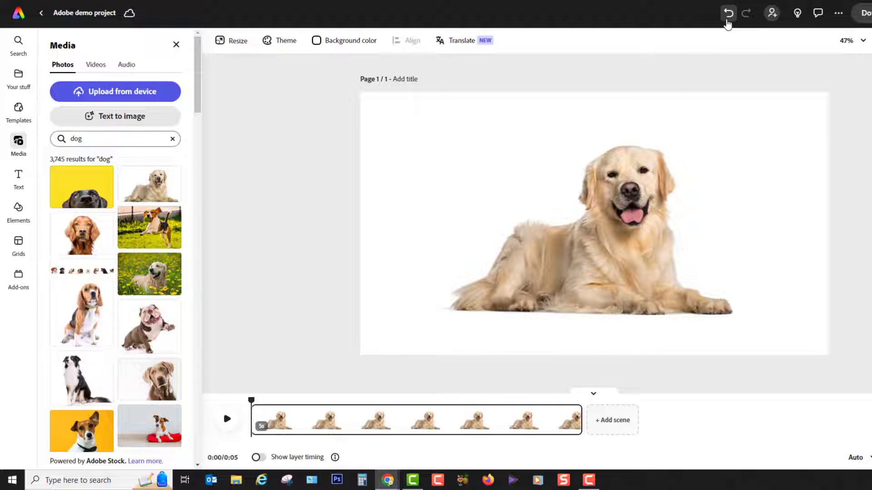
click(728, 14)
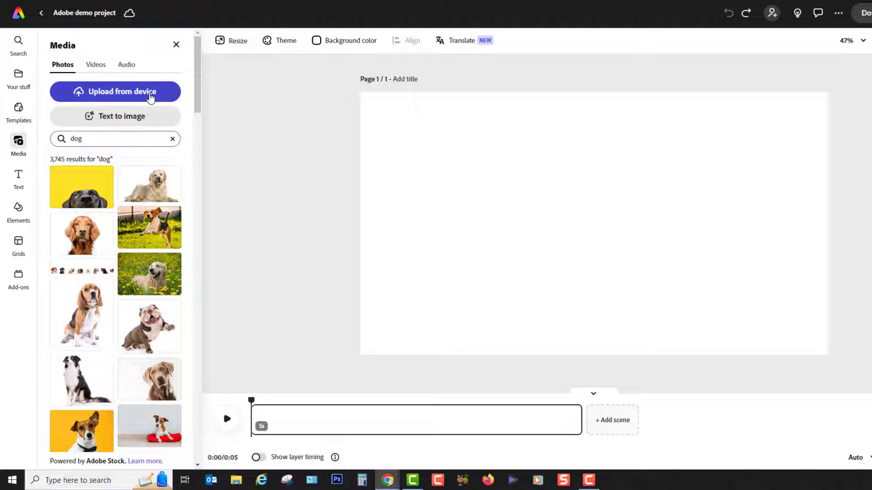
Step: Upload the photo of the dark dog holding the "Good Grief" pillow from the device and enlarge it beyond the page height
click(151, 95)
double_click(111, 40)
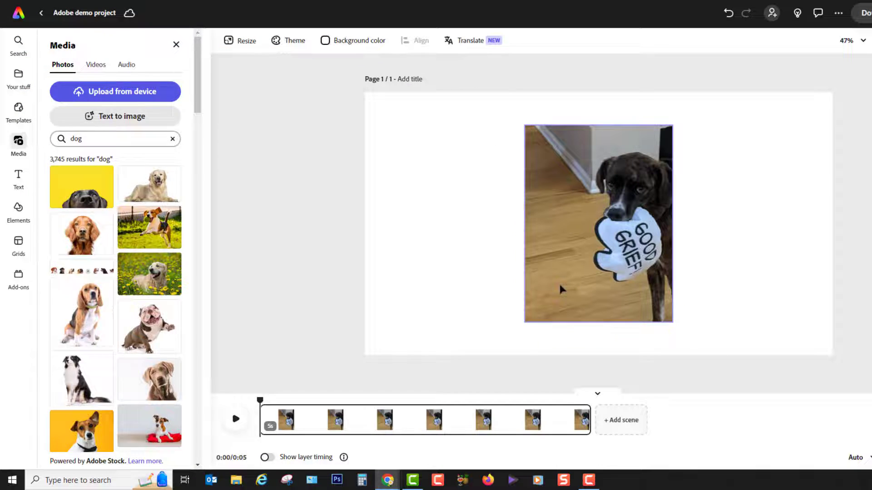
click(560, 288)
drag(667, 124, 710, 75)
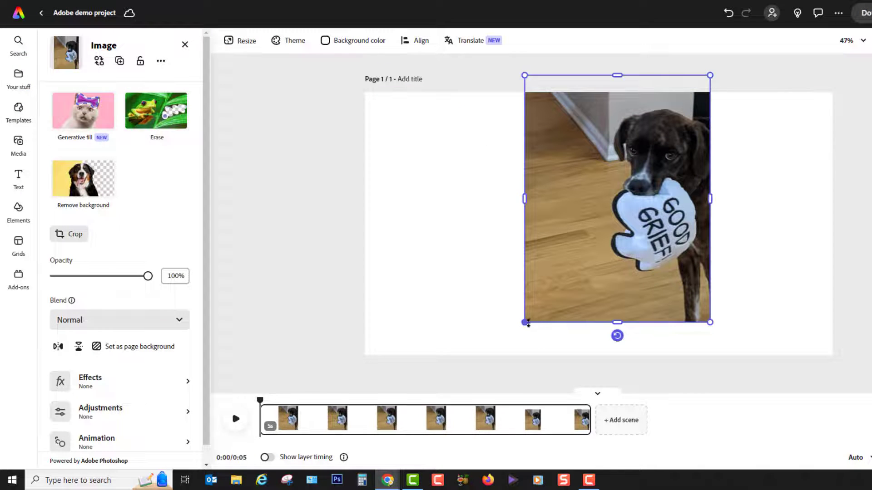
drag(525, 323, 437, 379)
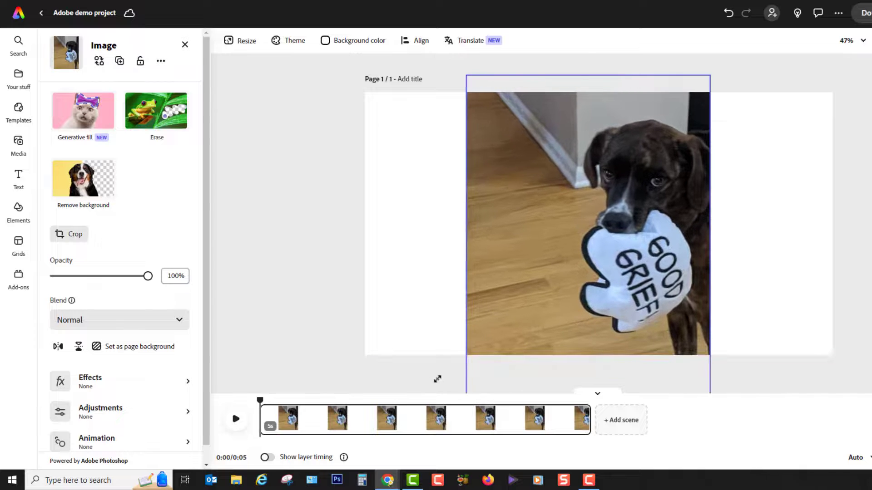
Step: Crop the dog photo to an upright oval and move it against the right edge of the page
double_click(560, 312)
drag(475, 85, 473, 84)
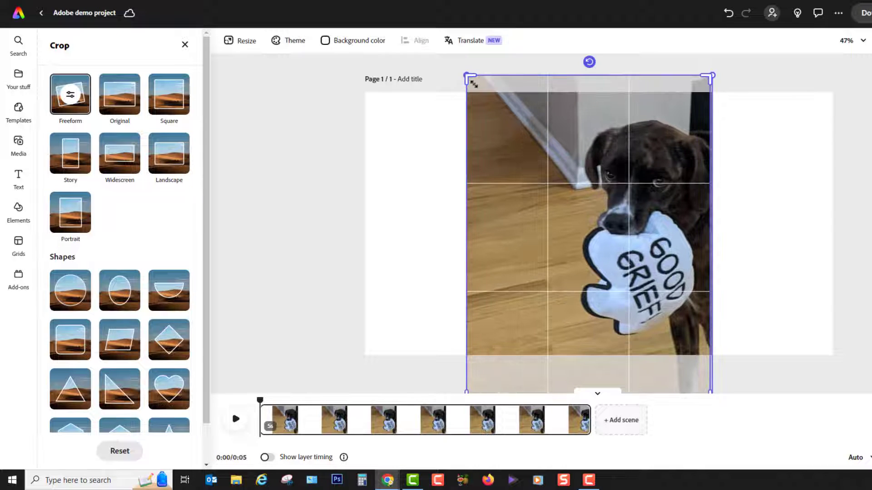
click(109, 304)
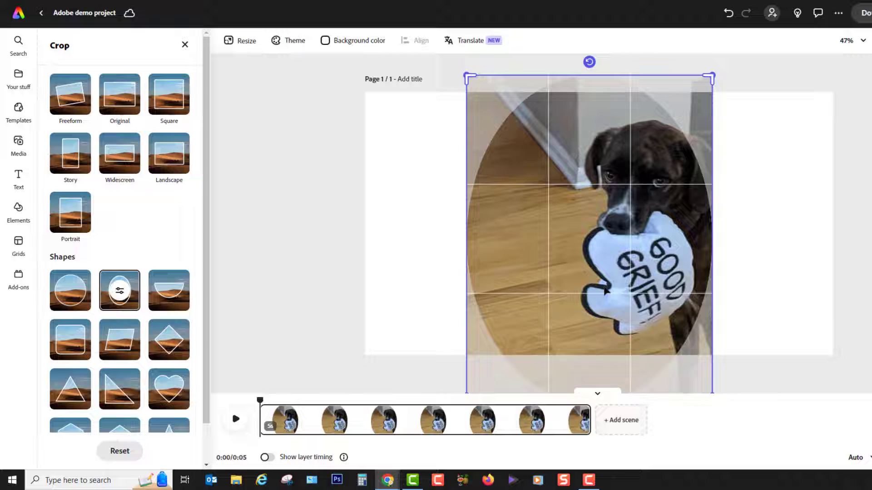
key(Return)
drag(607, 289, 713, 287)
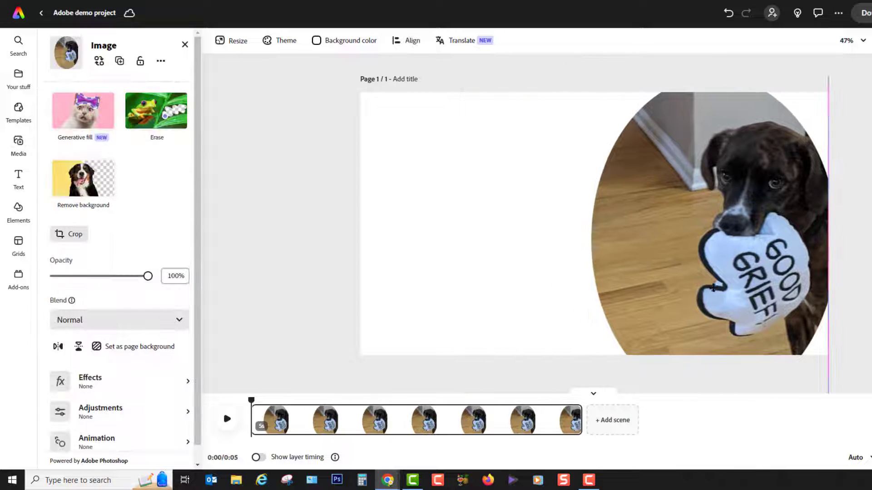
click(513, 307)
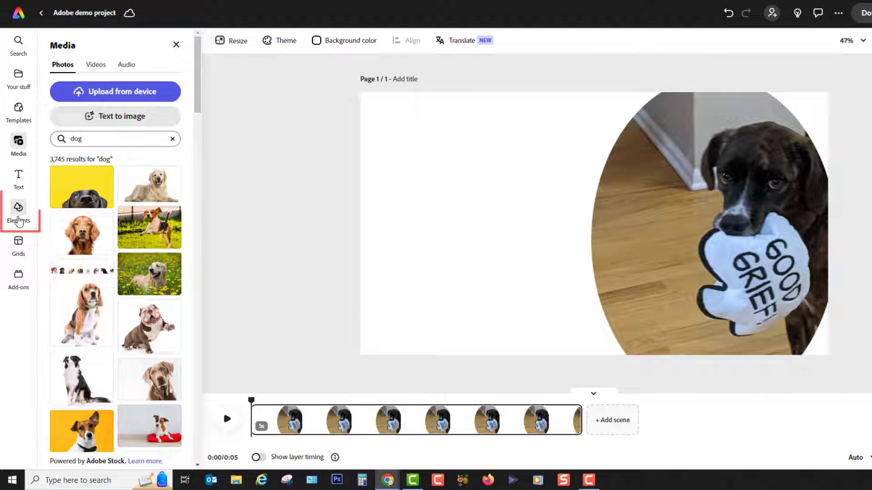
Step: Search the backgrounds for "splatter" and apply the teal watercolor circle with black ink spots as the page background
click(19, 222)
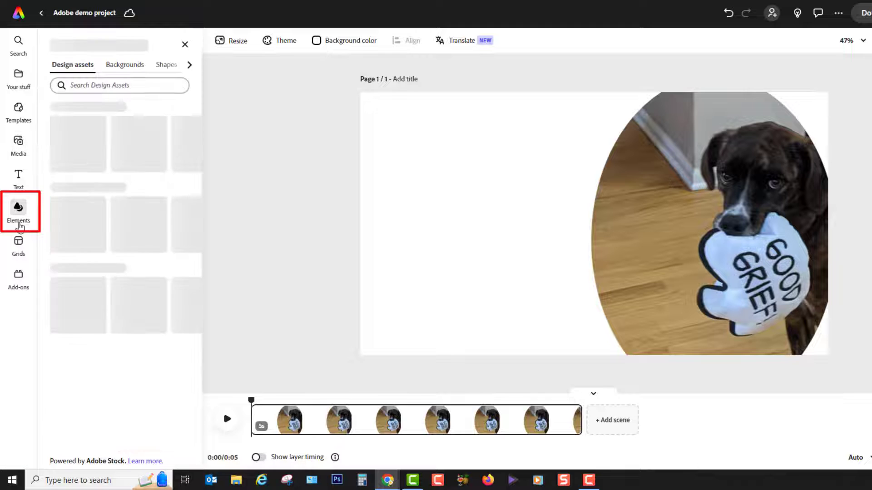
click(127, 67)
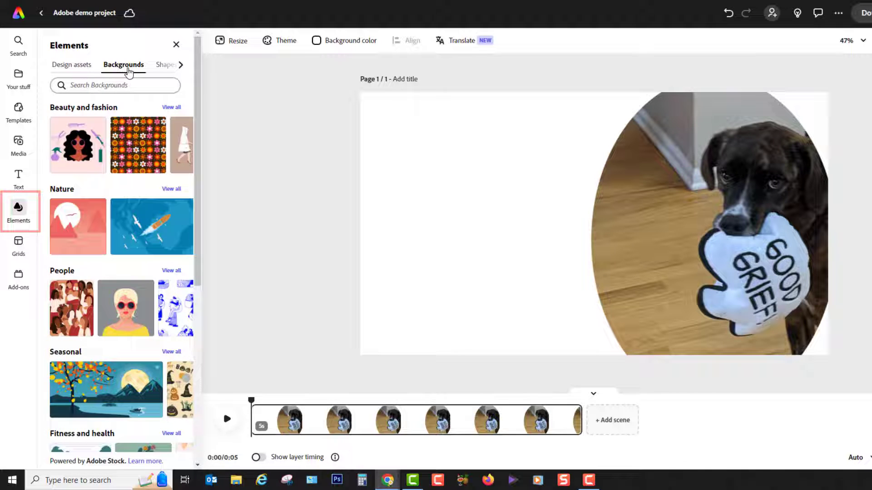
click(118, 85)
text(splatter)
key(Return)
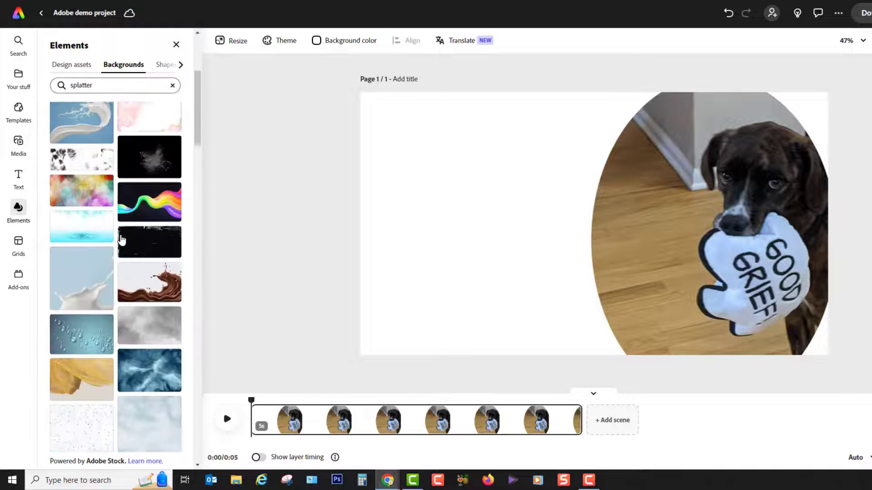
scroll(122, 240, down, 5)
click(123, 242)
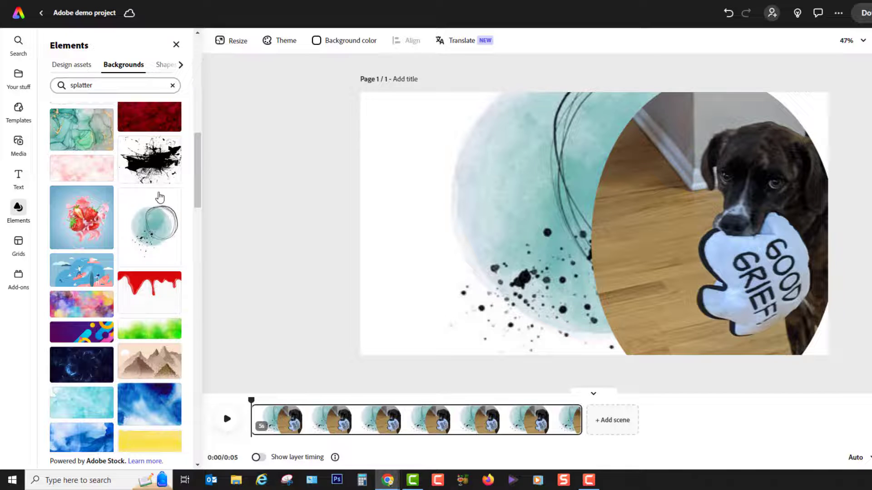
Step: Add the black brush stroke from the design assets and place it in the lower left part of the page
click(78, 67)
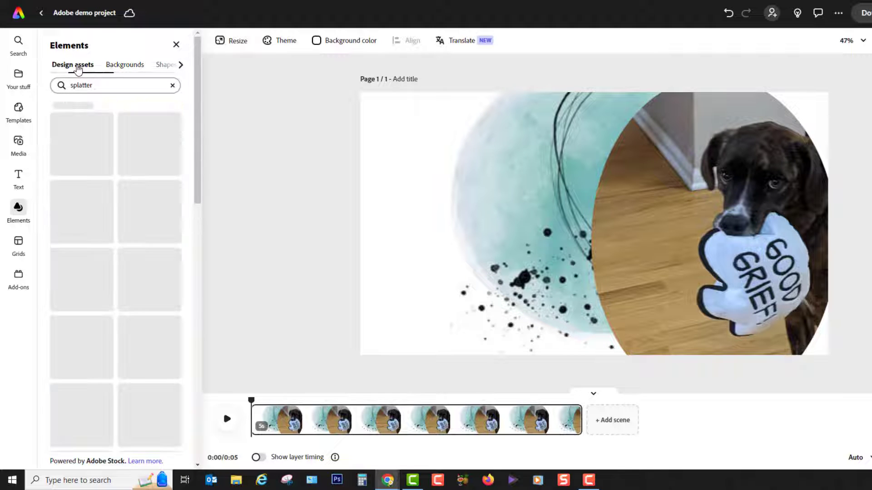
click(172, 86)
click(139, 145)
mouse_move(596, 224)
mouse_down()
mouse_move(443, 281)
mouse_move(461, 311)
mouse_up()
click(184, 44)
Step: Search the design assets for "paw" and place the row of black paw prints at the page bottom, overlapping the dog photo's lower left
click(105, 87)
text(paw)
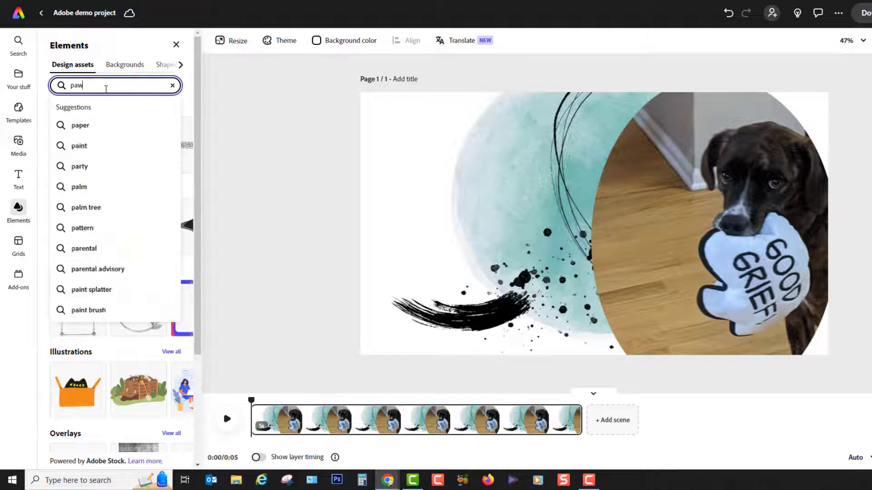
key(Return)
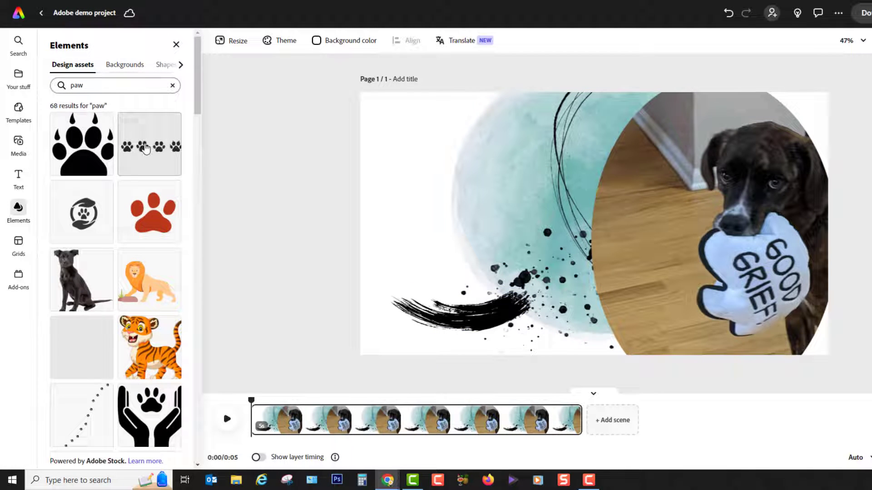
click(144, 149)
drag(581, 223, 636, 340)
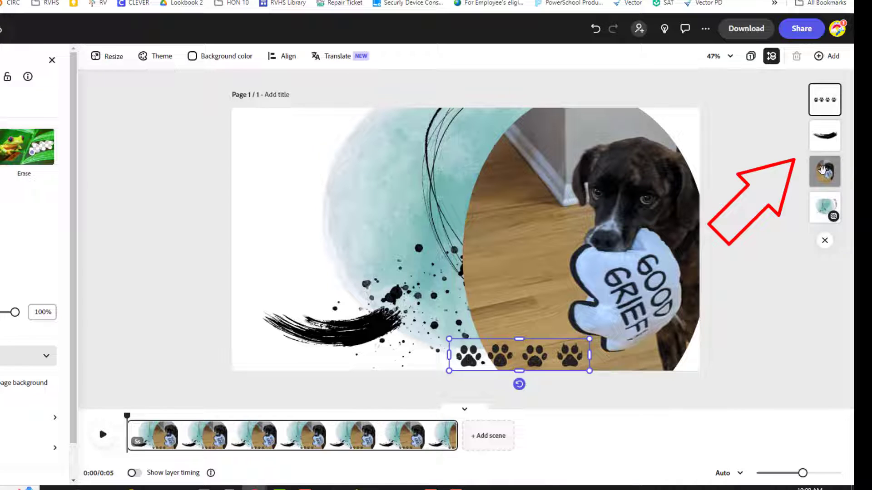
Step: Lock the row of paw prints in place on the page
mouse_move(825, 99)
mouse_down()
mouse_move(824, 182)
mouse_move(824, 102)
mouse_up()
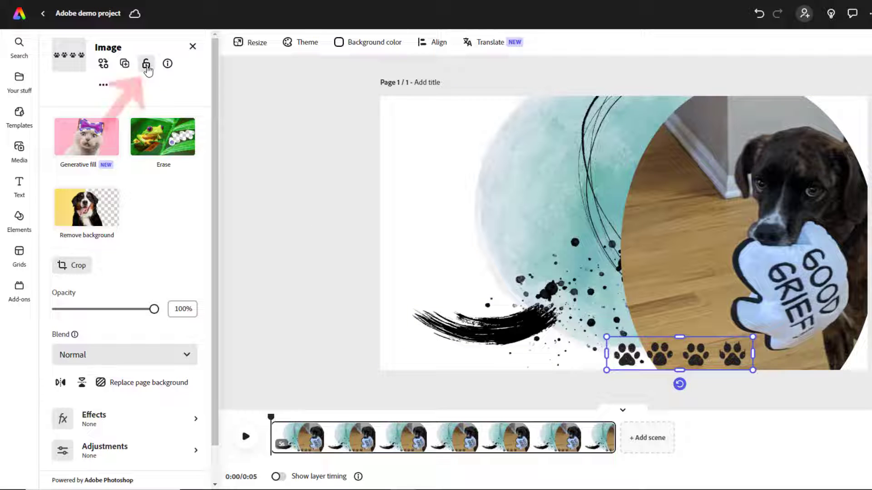
click(146, 65)
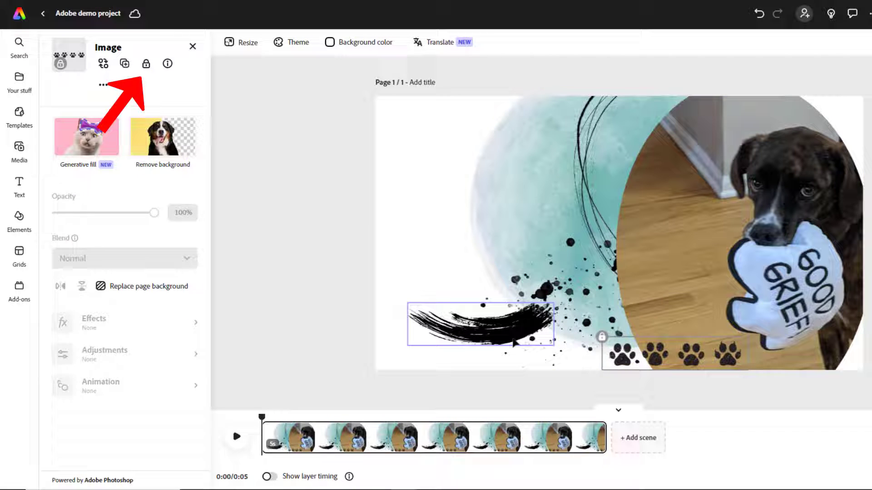
click(415, 318)
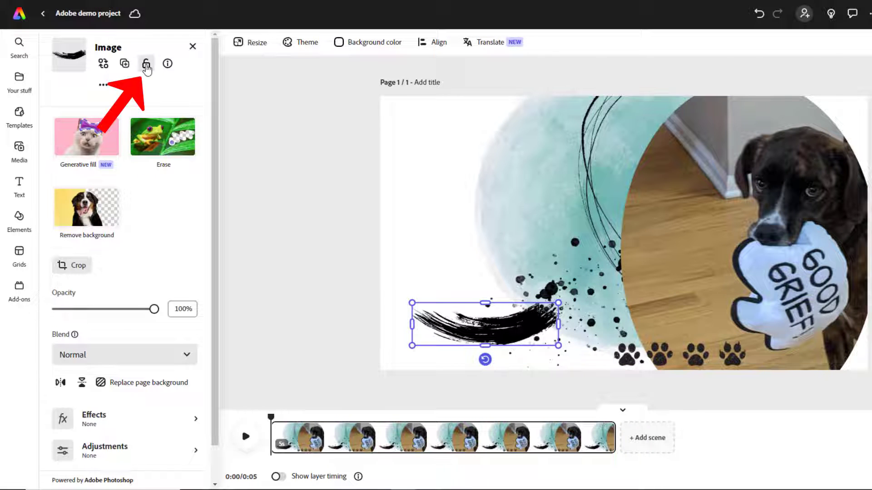
click(388, 226)
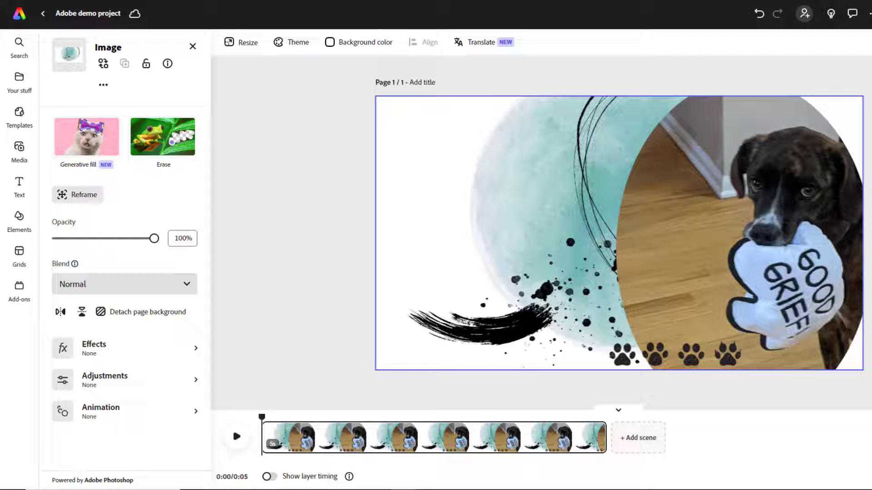
Step: Add the text "Remy" and move it to the upper left area of the page
click(20, 195)
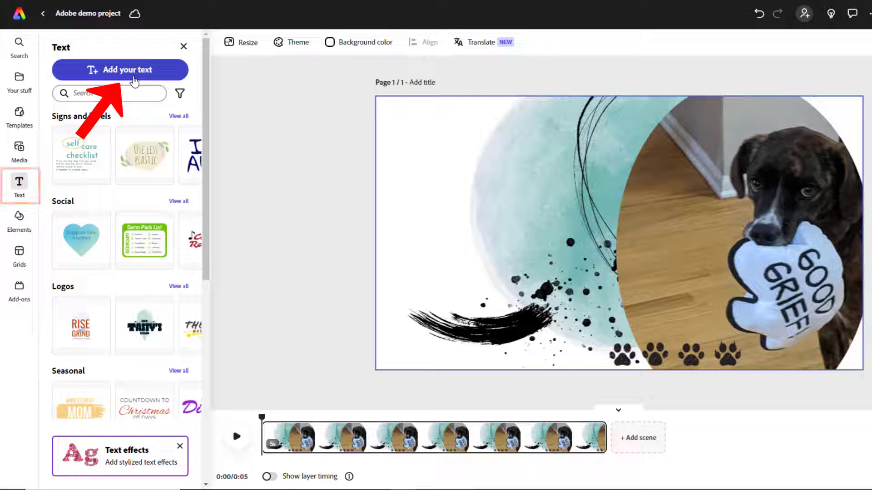
click(135, 81)
text(Remy)
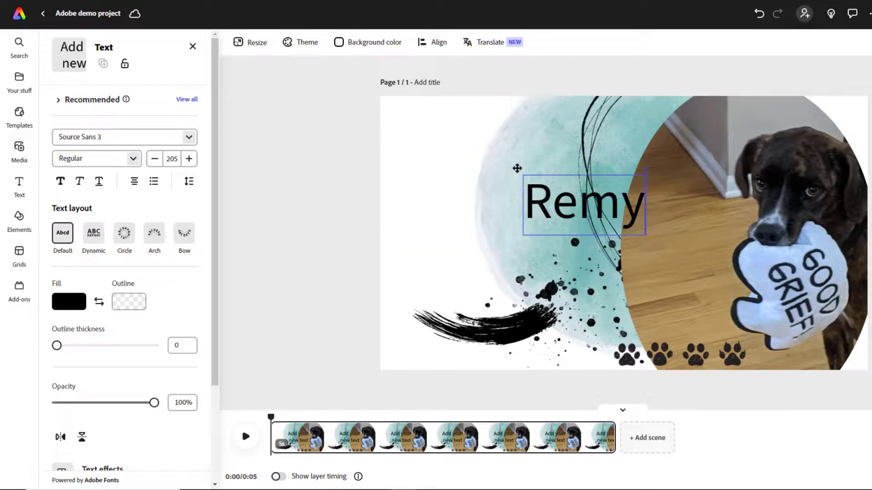
drag(517, 169, 399, 106)
Step: Apply the Gold drip text effect to "Remy" and choose the second generated variation
scroll(107, 386, down, 3)
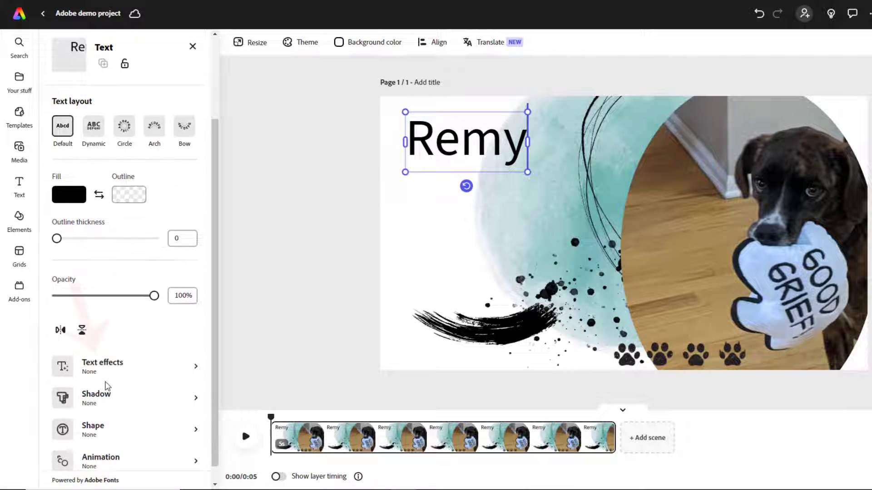
click(108, 372)
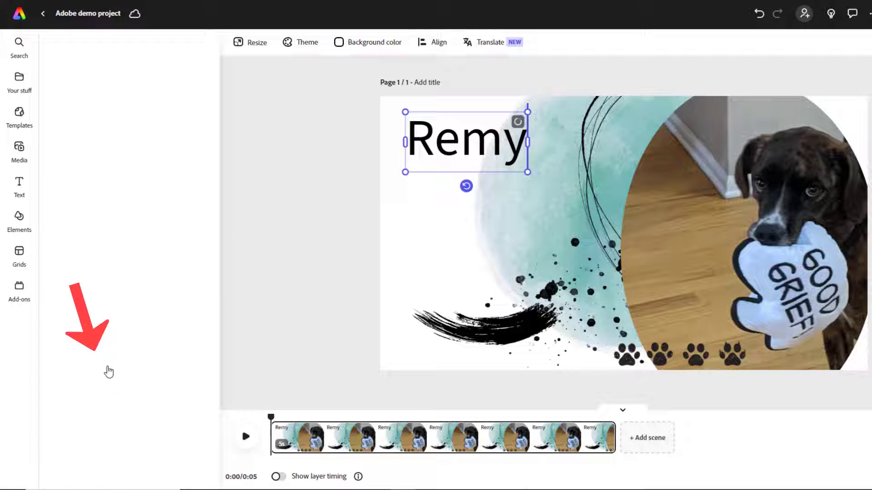
click(174, 379)
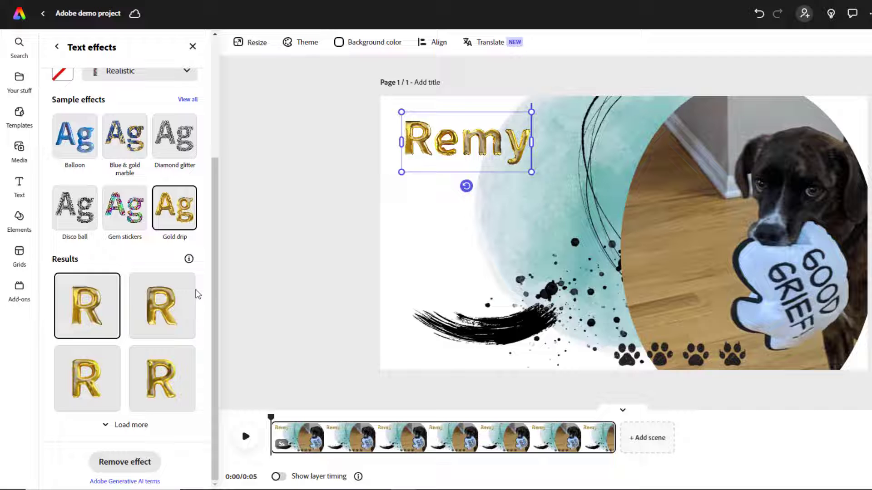
click(190, 298)
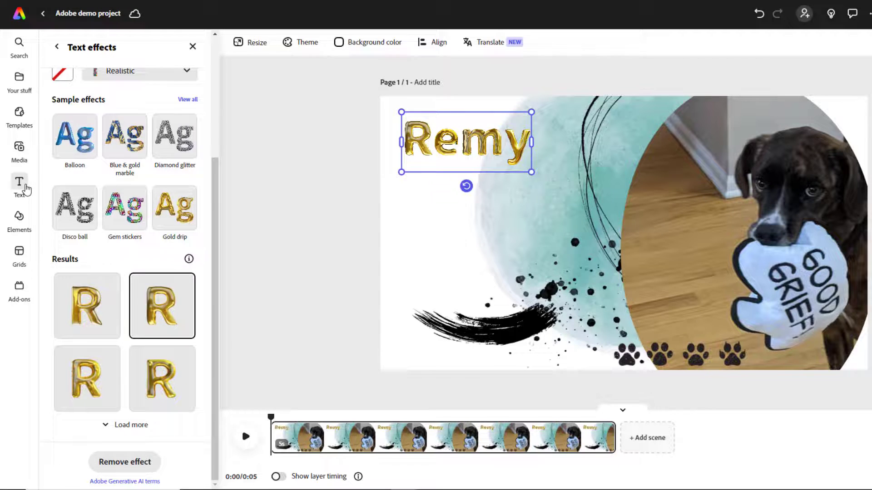
Step: Add the seasonal "World's Best Mom" text design, place it below "Remy" and change the word "MOM" to "DOG"
click(19, 186)
click(81, 303)
click(632, 224)
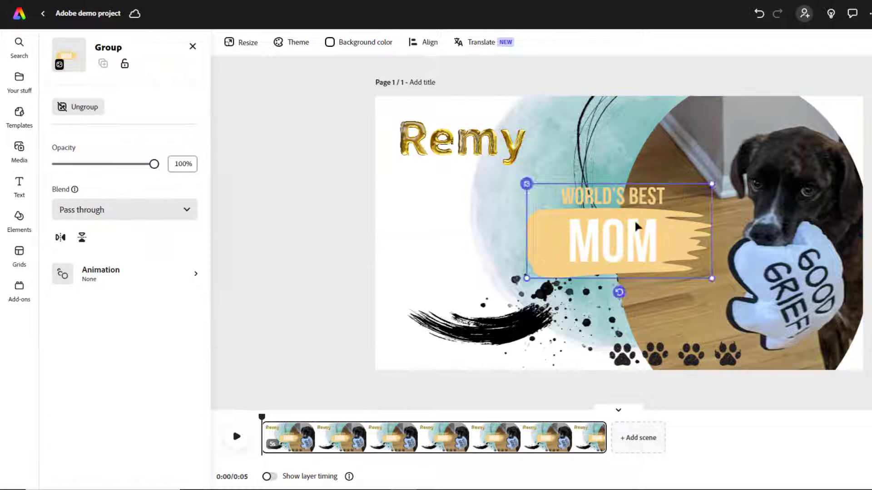
drag(632, 224, 497, 228)
click(479, 240)
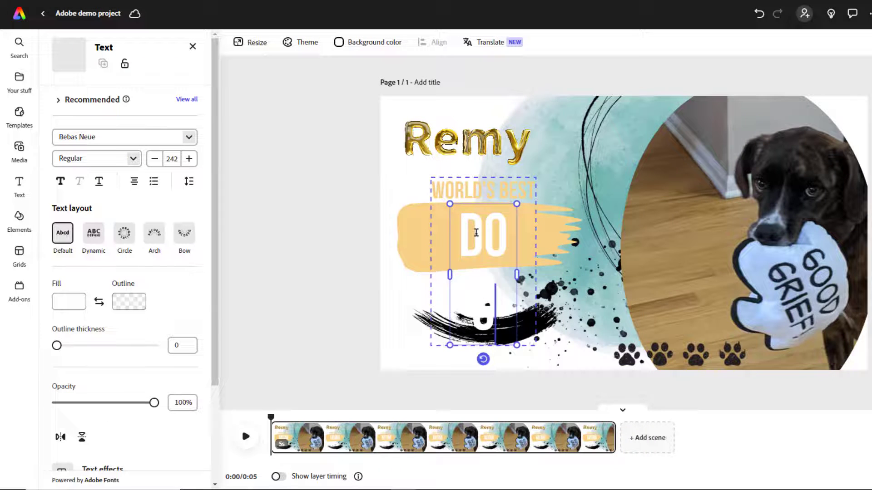
Step: Recolor the "WORLD'S BEST" text with the recommended light green swatch
click(469, 195)
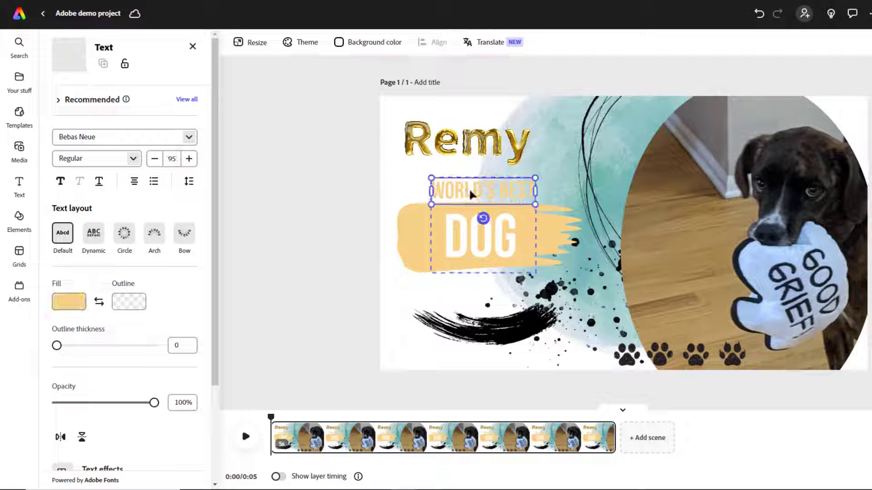
double_click(470, 194)
click(69, 302)
click(208, 317)
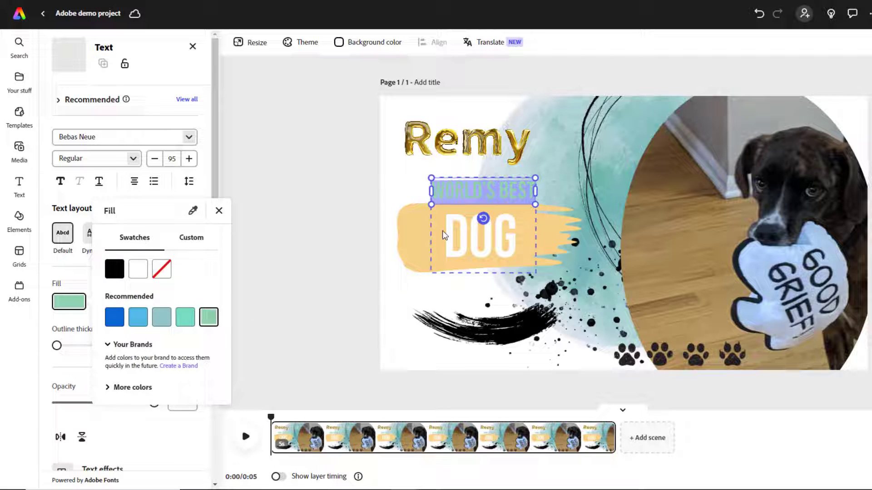
Step: Recolor the brush shape behind "DOG" with the teal sampled from the watercolor background
click(421, 241)
click(420, 241)
click(74, 122)
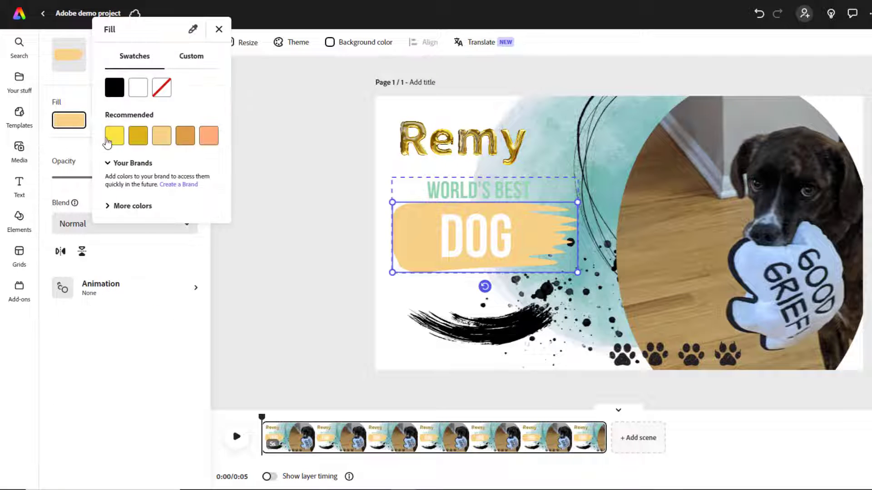
click(609, 208)
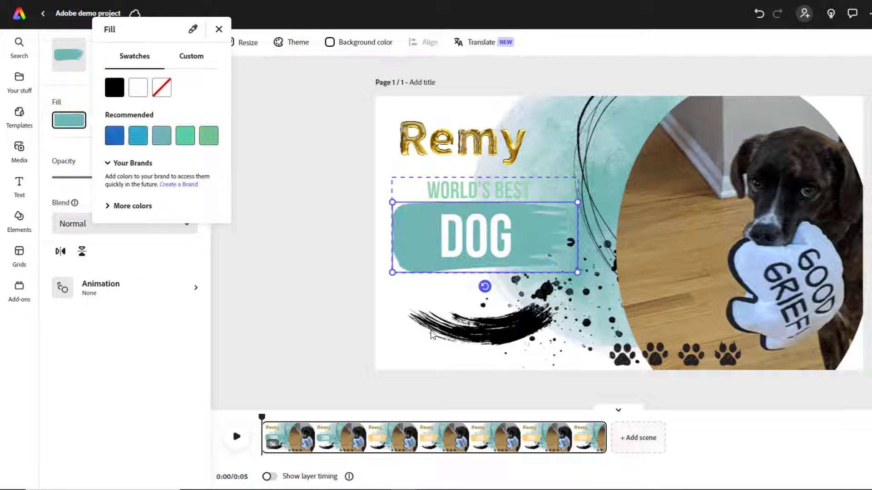
Step: Set the fill of the "WORLD'S BEST" text to black and deselect the text
double_click(482, 189)
click(69, 302)
click(113, 266)
click(284, 253)
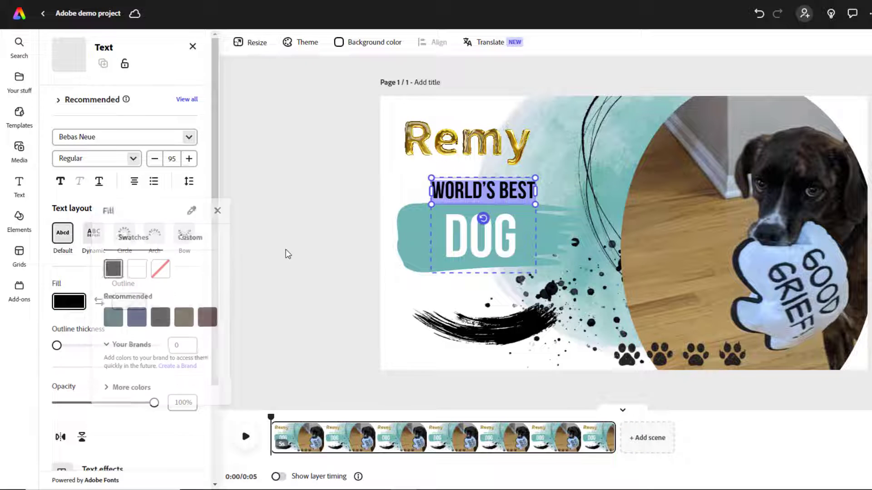
click(405, 171)
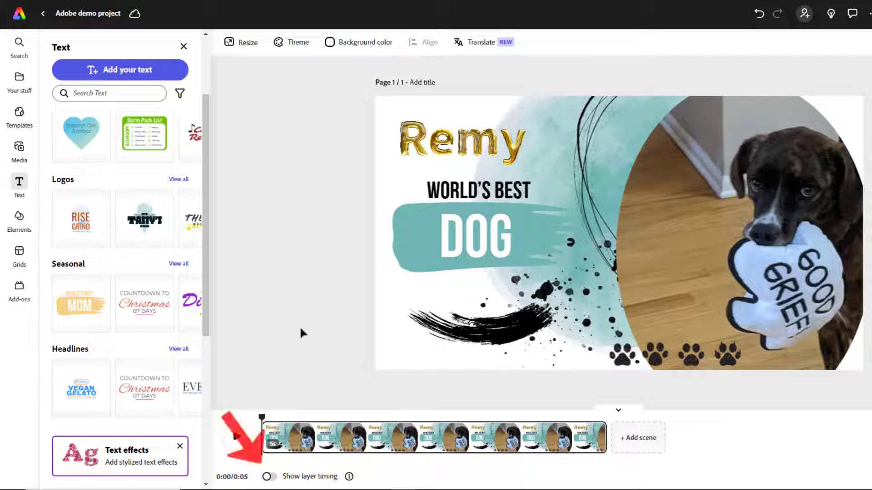
Step: Show layer timing, delay the start of "Remy" slightly and make the "World's Best Dog" group start at about 1 second
click(267, 477)
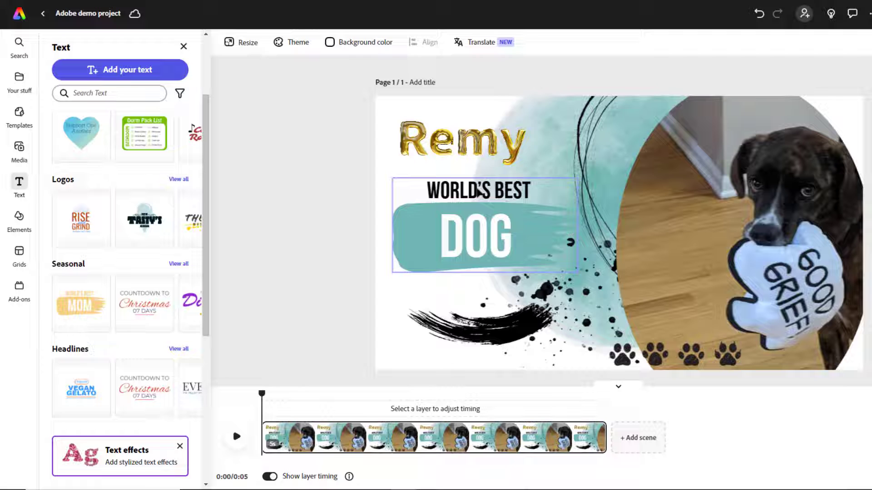
click(477, 148)
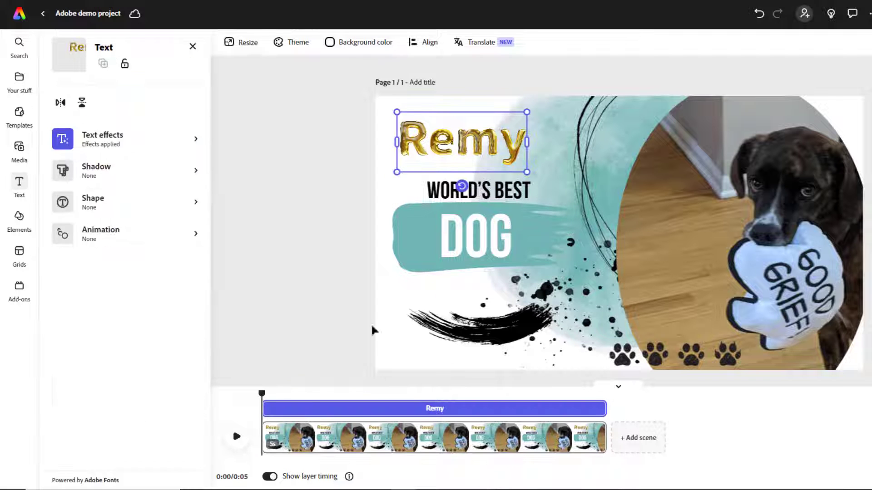
drag(277, 407, 305, 408)
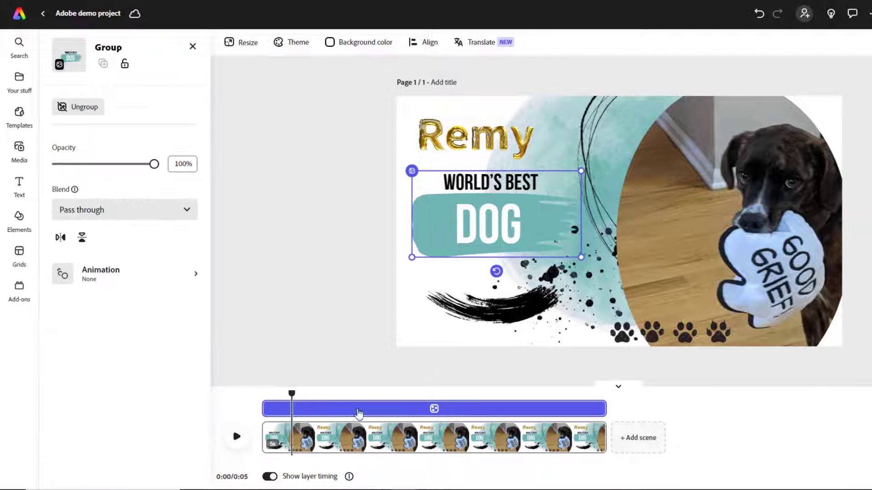
drag(265, 408, 332, 408)
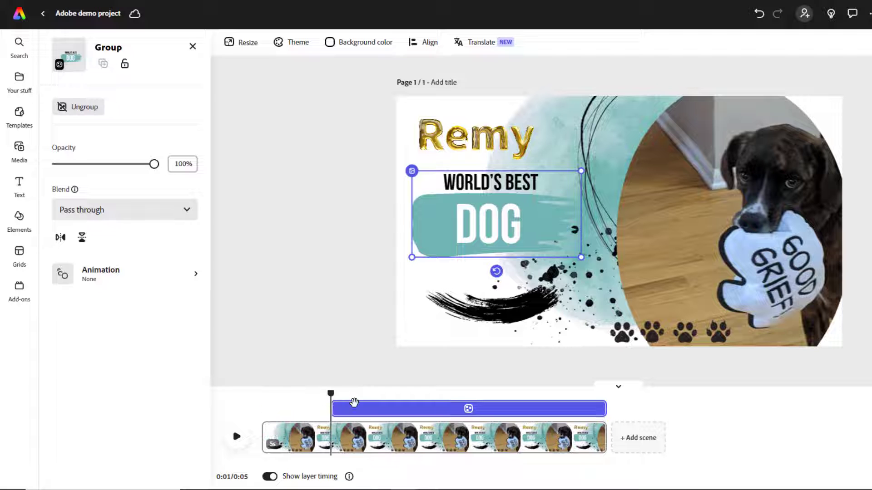
Step: Give the "World's Best Dog" group the Pop in-animation
click(134, 280)
click(71, 101)
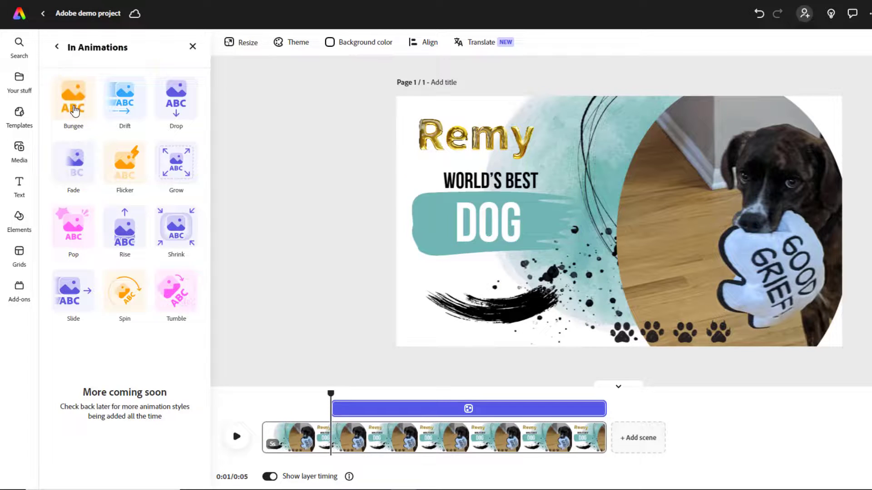
click(74, 229)
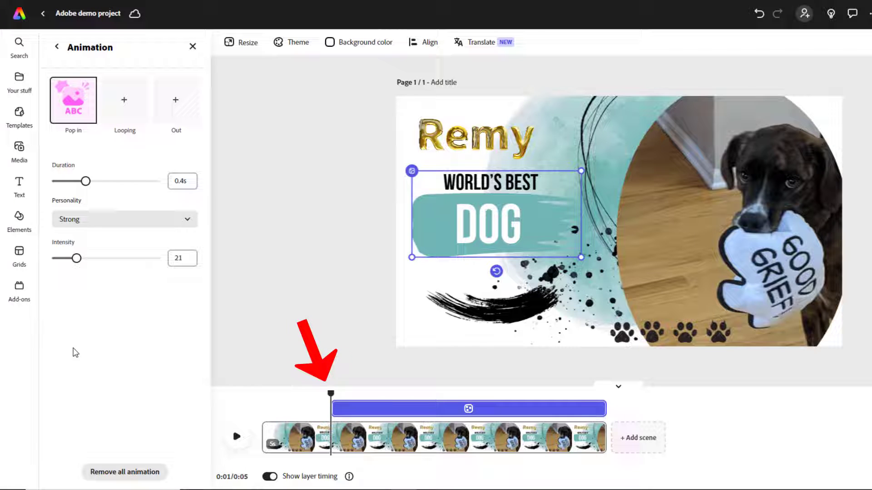
Step: Preview the scene from its beginning to check the text timing and animation
drag(331, 391, 262, 394)
click(237, 438)
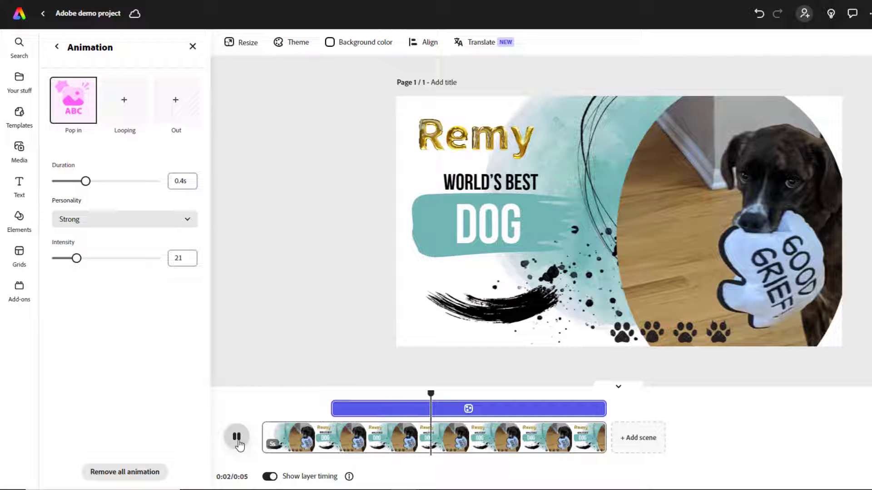
click(237, 438)
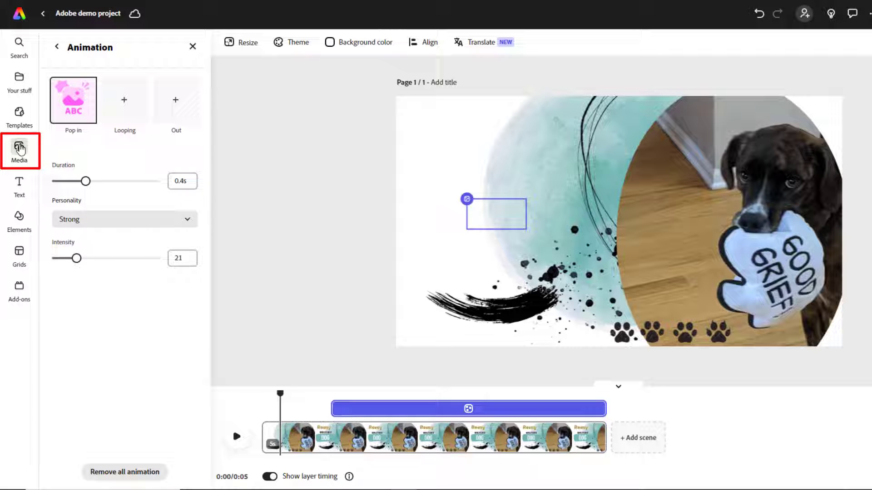
Step: Record a voiceover of about 6.5 s, allowing microphone access, and extend the first scene to 6.9 s to cover it
click(19, 150)
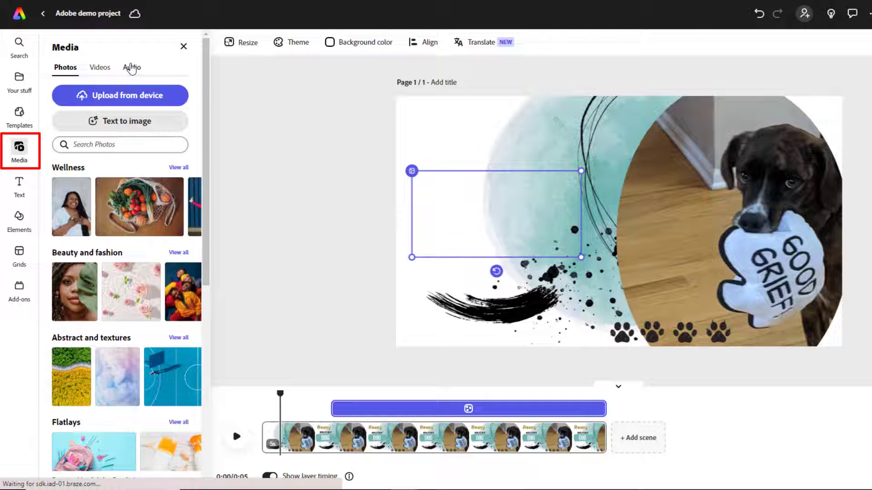
click(131, 69)
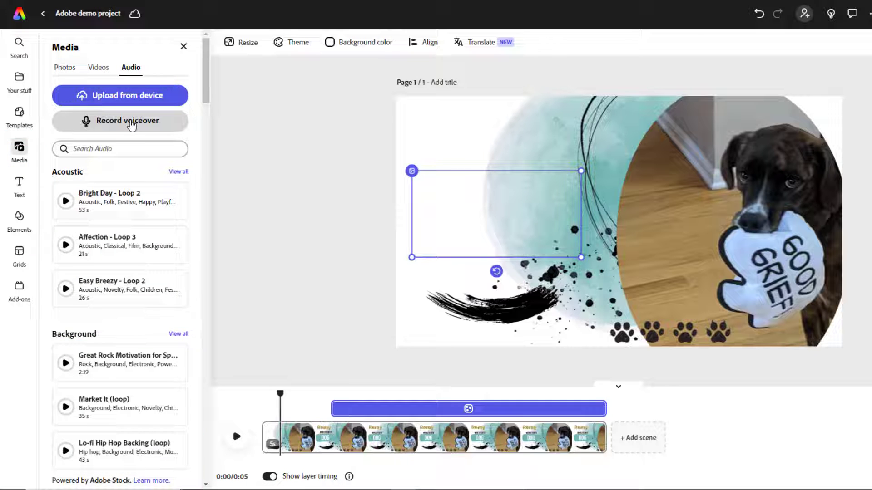
click(132, 124)
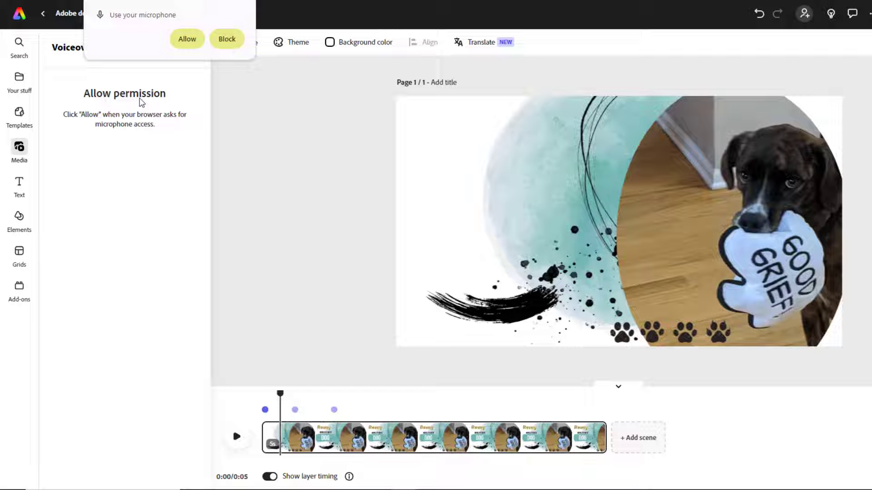
click(185, 40)
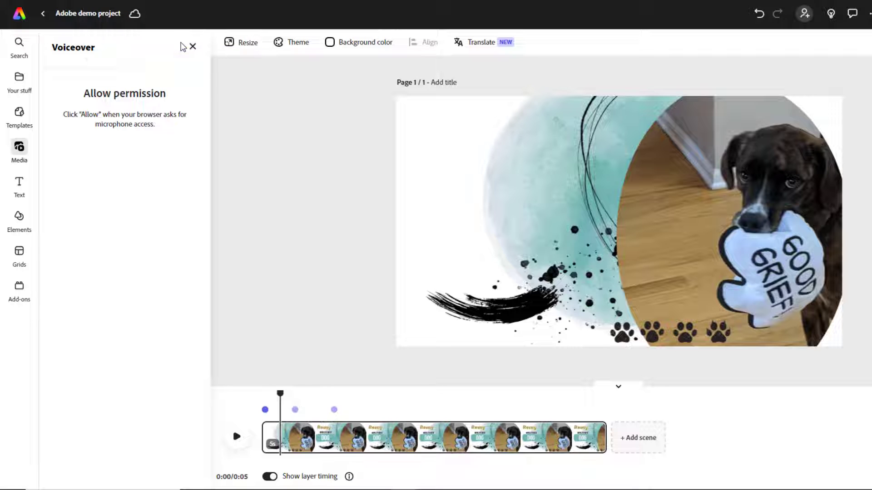
click(129, 158)
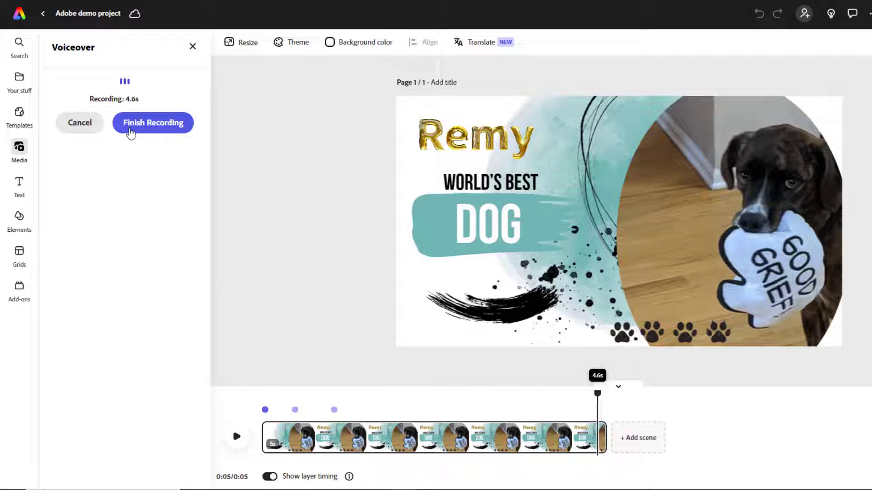
click(132, 128)
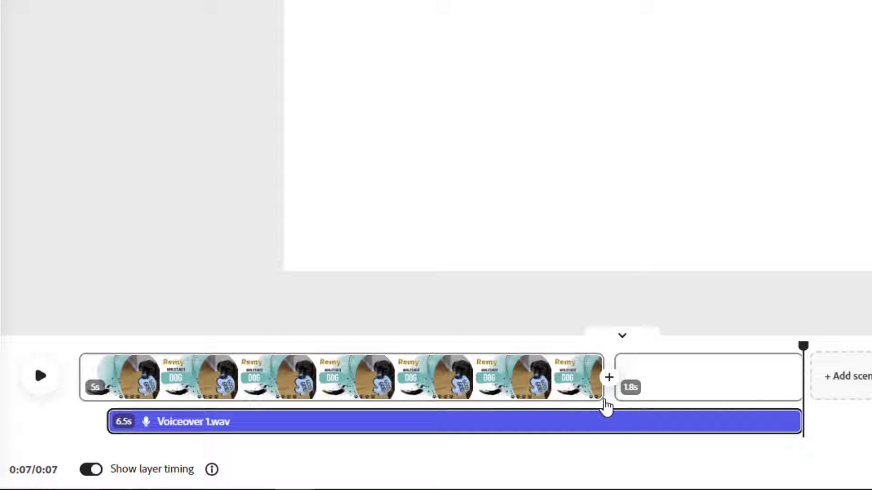
drag(602, 381, 796, 381)
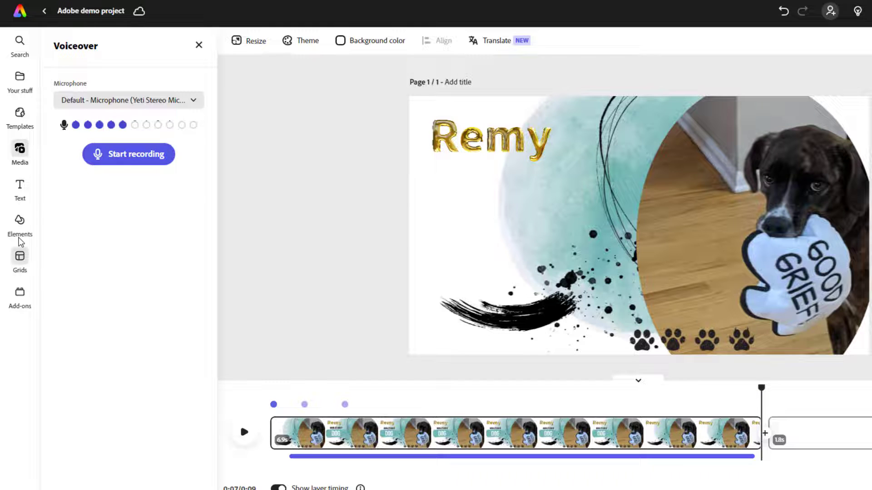
Step: Search the stock videos for "shopping" and add the 8 s shopping-bags clip as a new scene after the dog scene
click(20, 152)
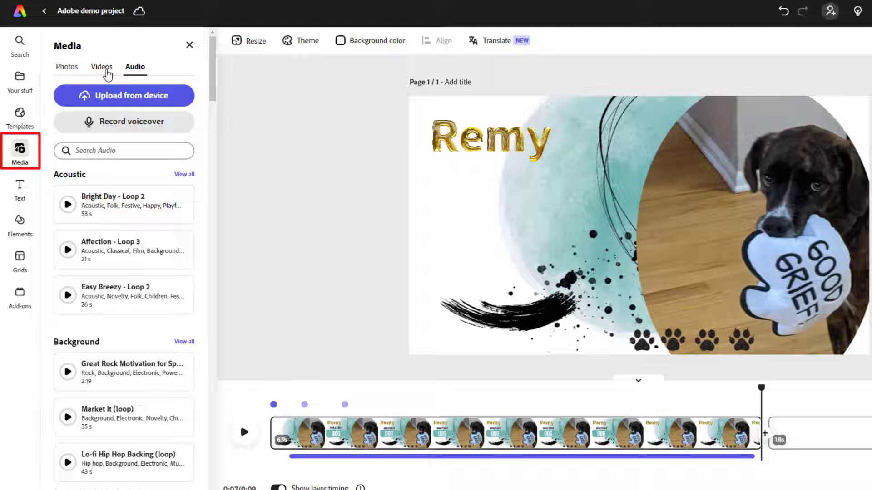
click(106, 69)
click(110, 119)
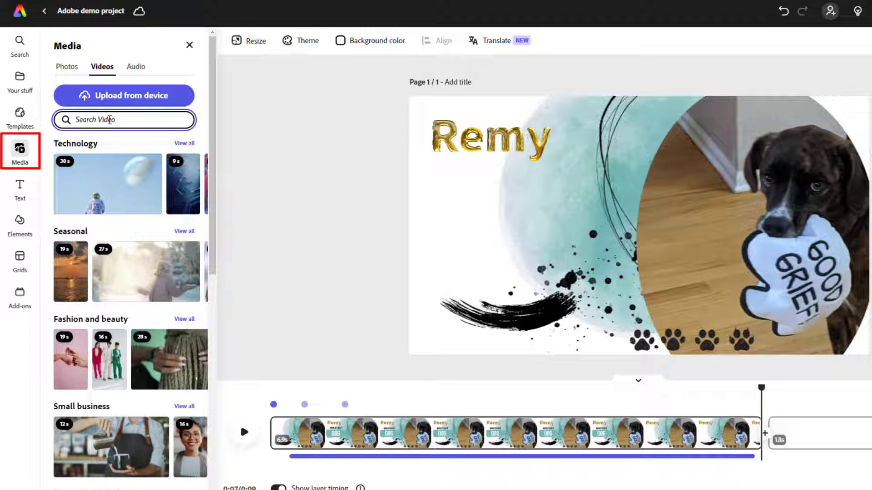
text(shopping)
key(Return)
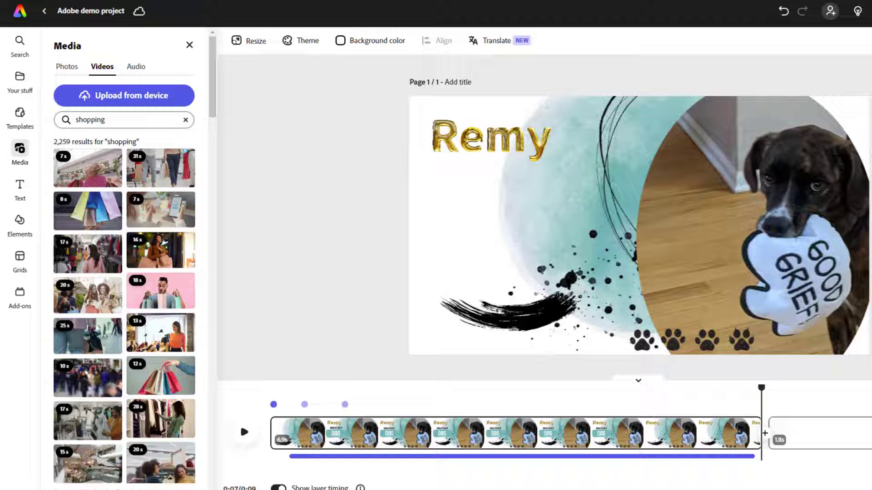
drag(73, 195, 798, 461)
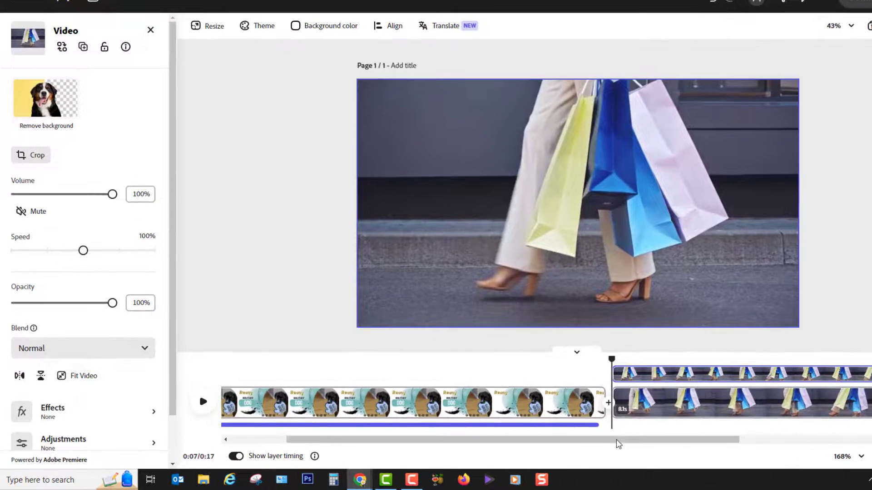
drag(619, 444, 772, 446)
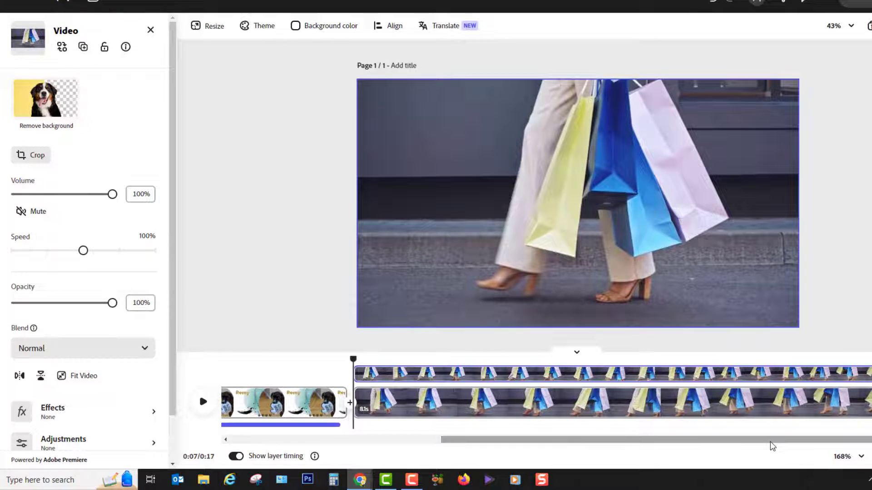
Step: Remove the shopping-bags clip's background and set its speed to 150%
click(617, 234)
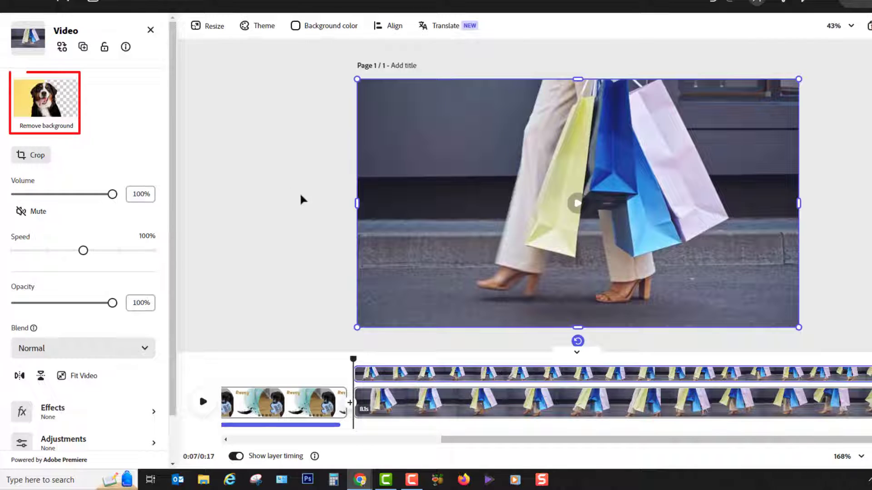
click(56, 112)
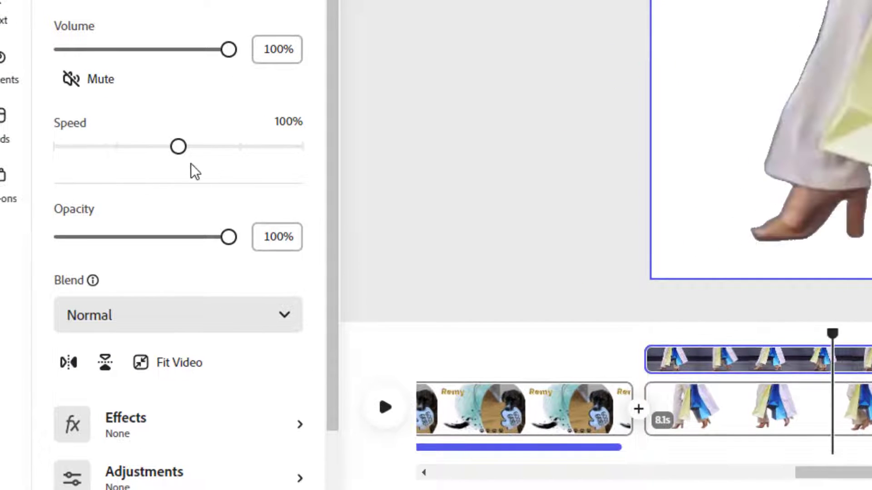
click(239, 151)
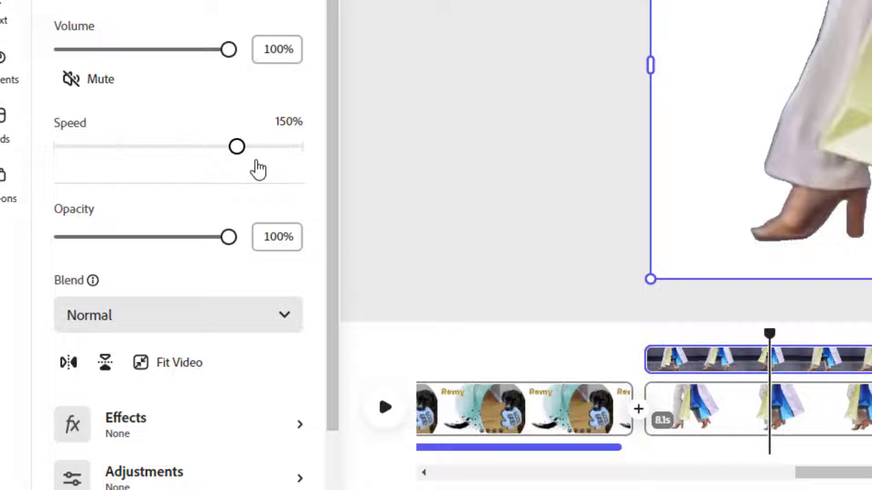
Step: Preview the shopping-bags clip's playback and lower its volume to 0%
click(385, 407)
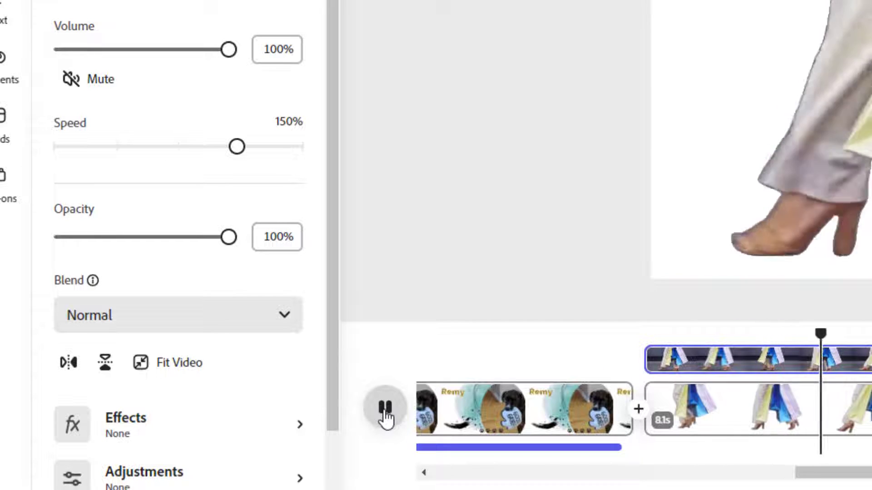
click(385, 407)
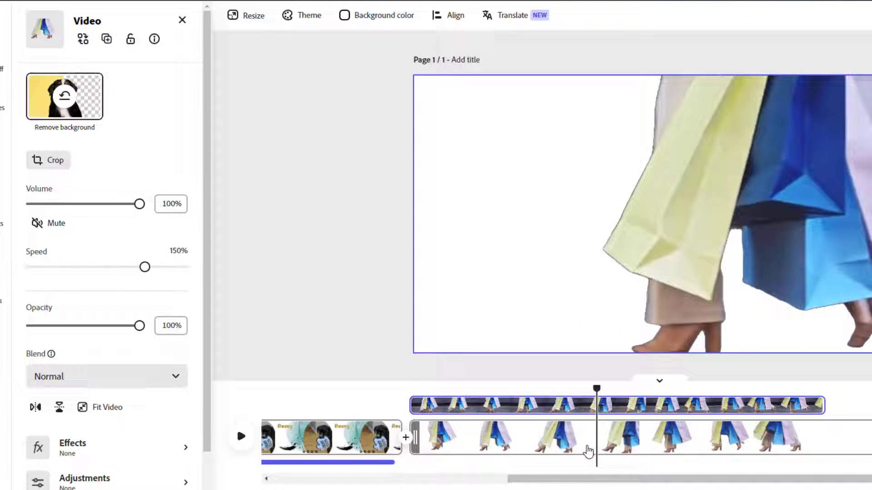
click(472, 449)
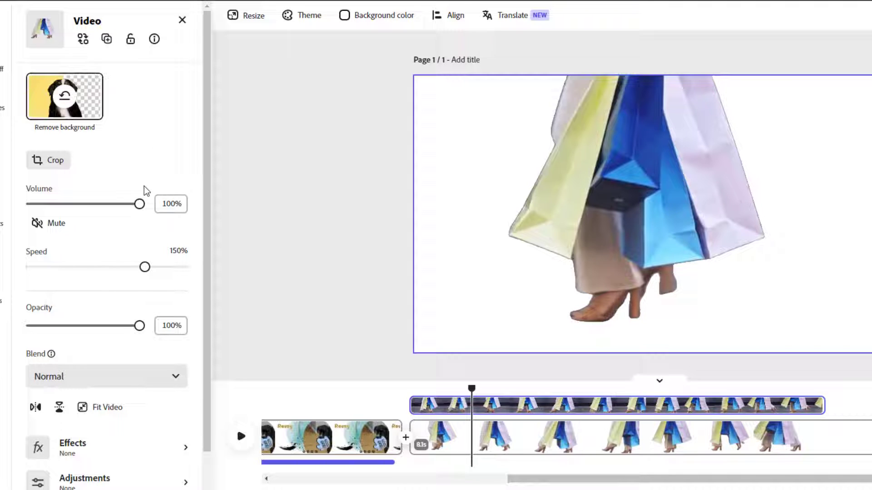
drag(140, 208, 24, 205)
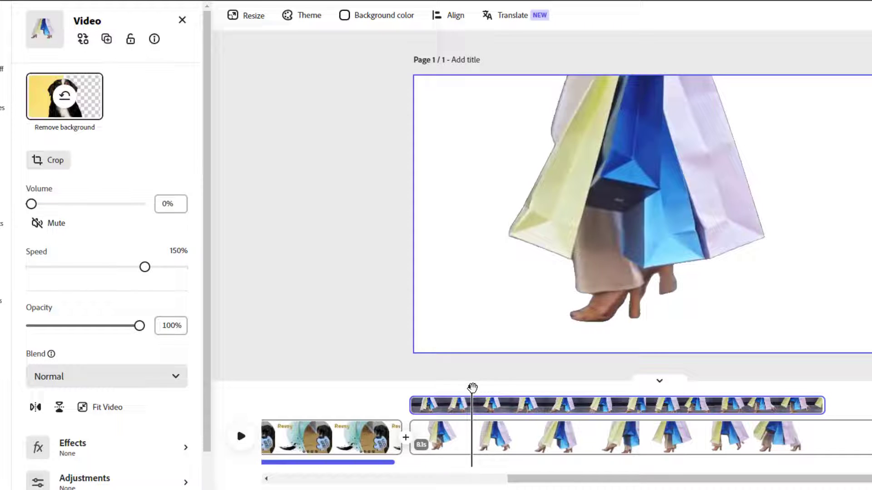
Step: Split the shopping clip into four scenes, the first three about 1.7 s, 2.1 s and 1.8 s long, and play them back
drag(472, 388, 538, 389)
right_click(531, 438)
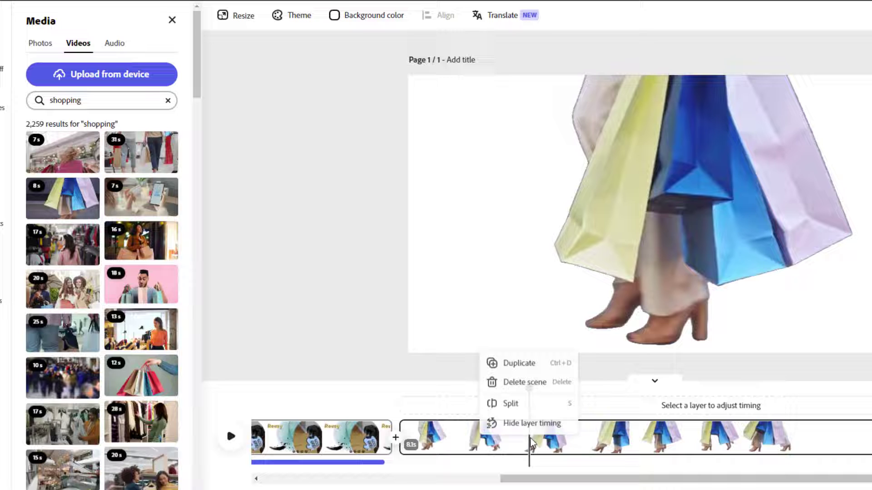
click(529, 404)
click(793, 388)
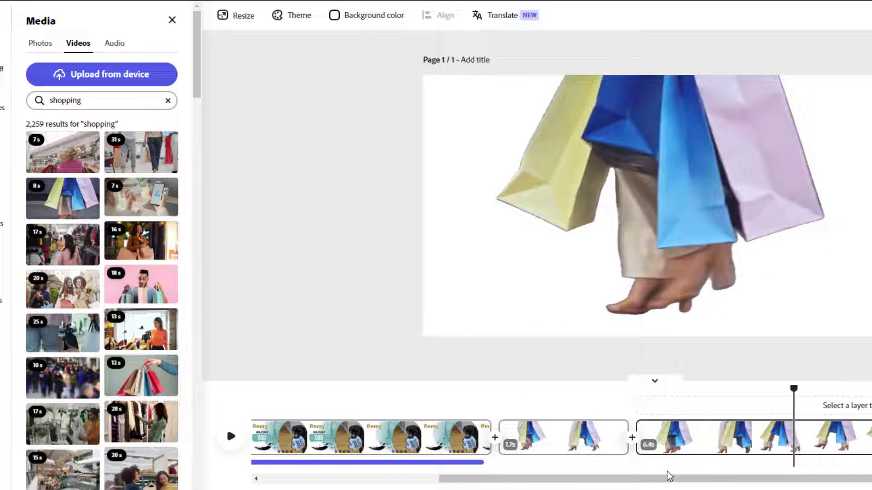
right_click(729, 452)
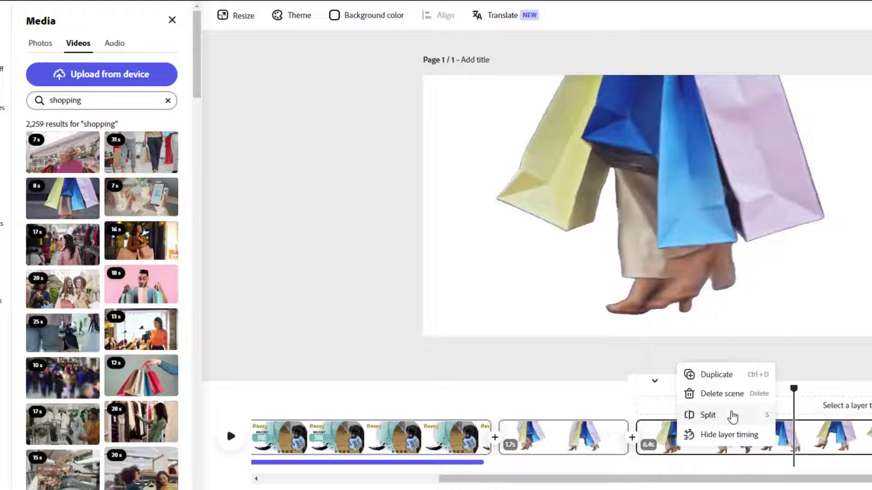
click(732, 415)
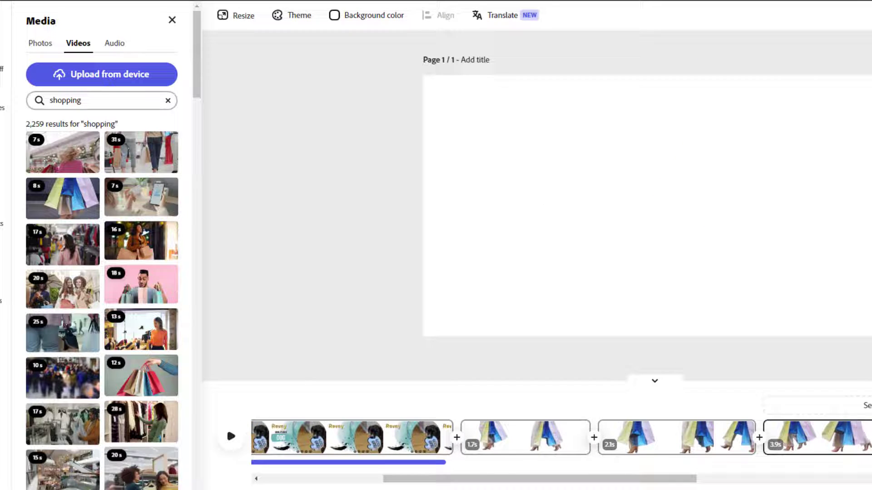
drag(588, 390, 455, 391)
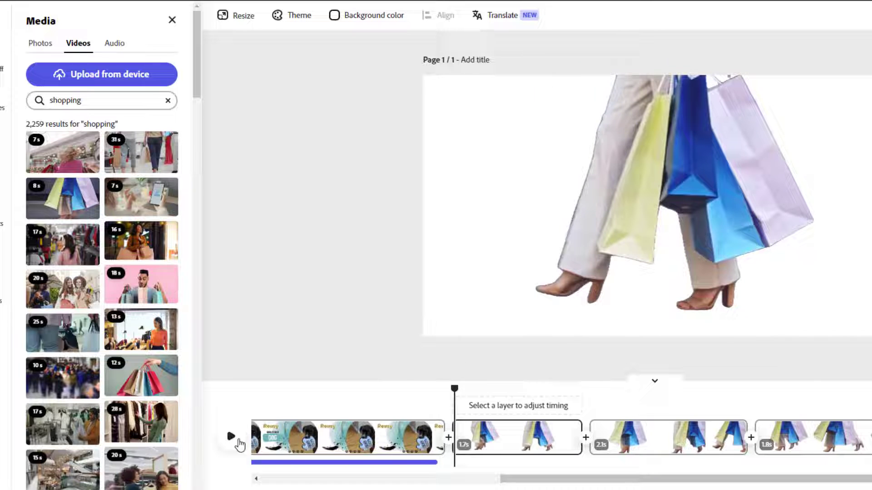
click(231, 437)
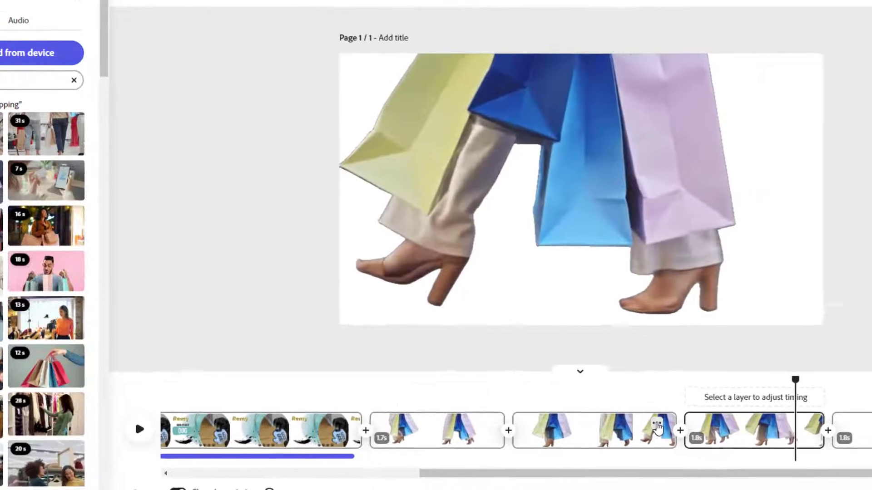
Step: Try deleting the 2.1 s shopping scene and undo the deletion
click(728, 431)
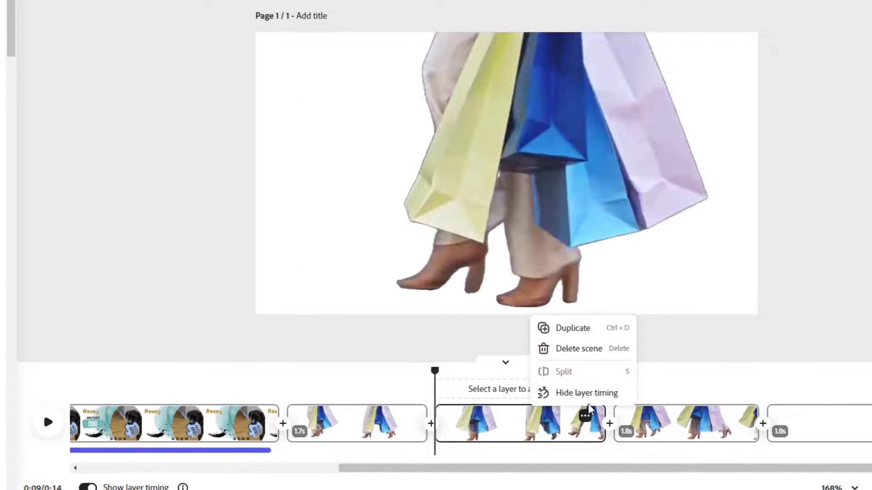
click(579, 348)
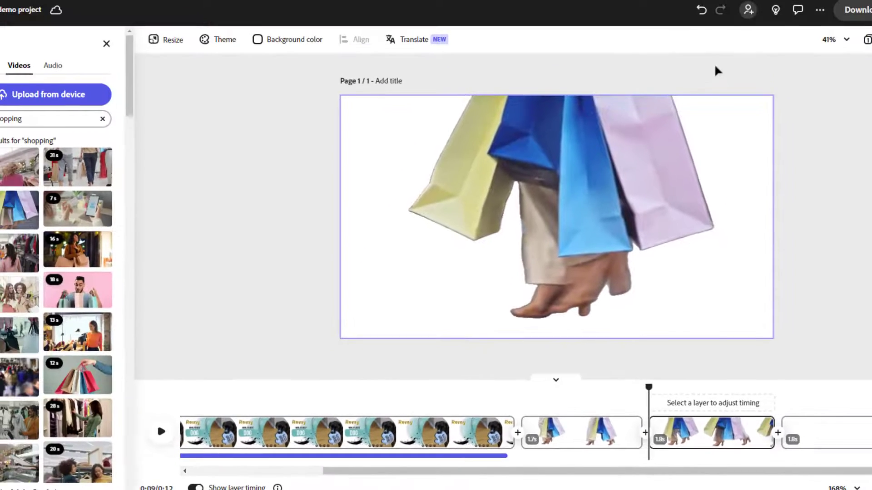
click(701, 10)
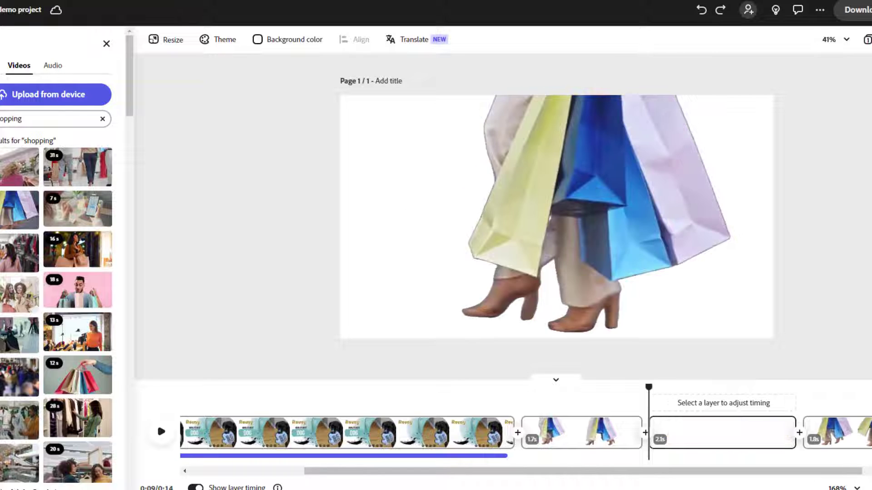
Step: Search the stock videos for "cash" and insert the 13 s phone-and-card clip between the 2.1 s and 1.8 s shopping scenes
key(ctrl+a)
text(cash)
key(Return)
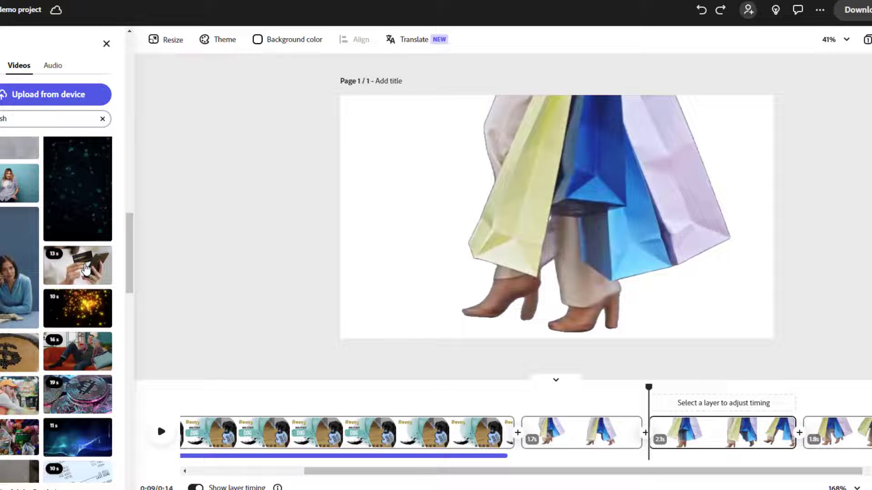
drag(86, 268, 486, 424)
drag(644, 385, 713, 414)
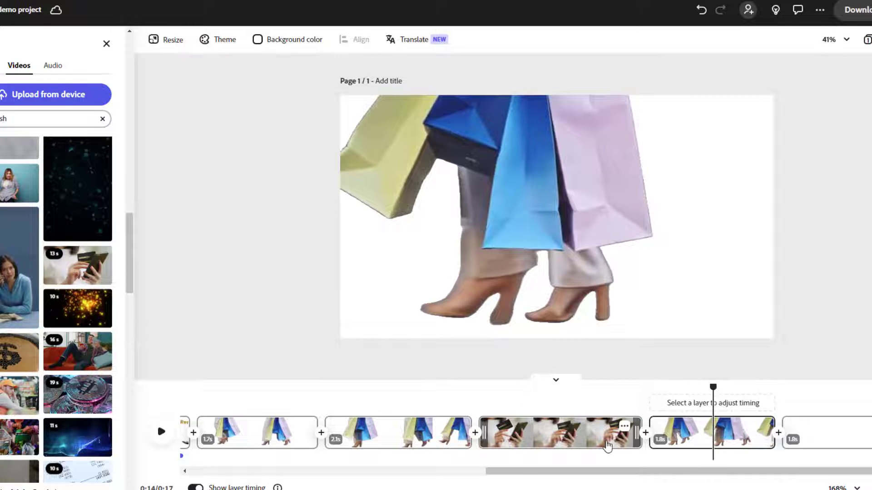
Step: Delete the inserted phone-and-card scene from the timeline
click(616, 433)
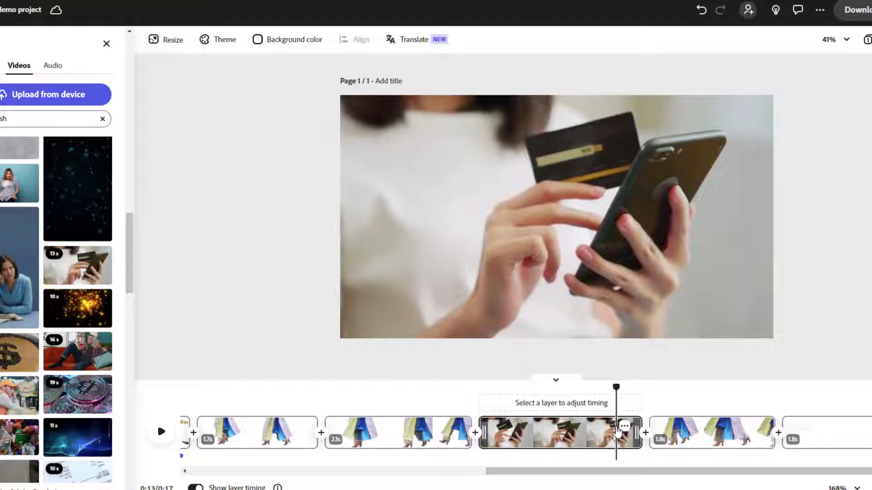
click(624, 426)
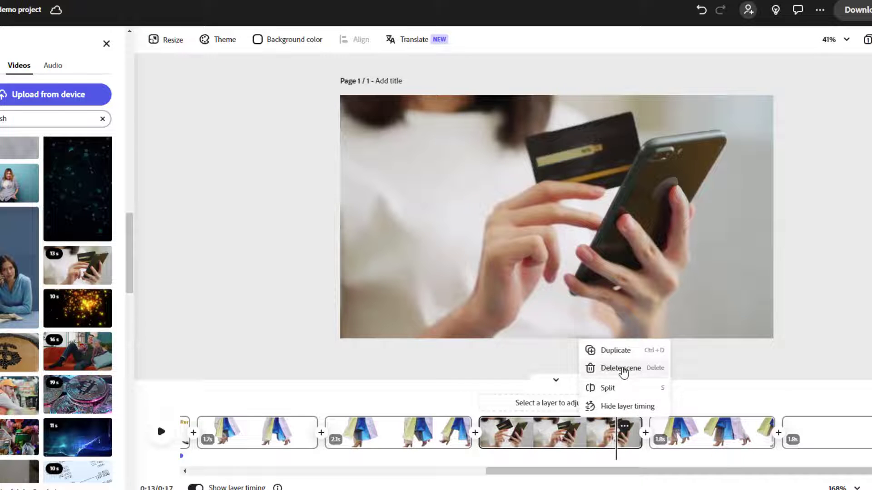
click(623, 369)
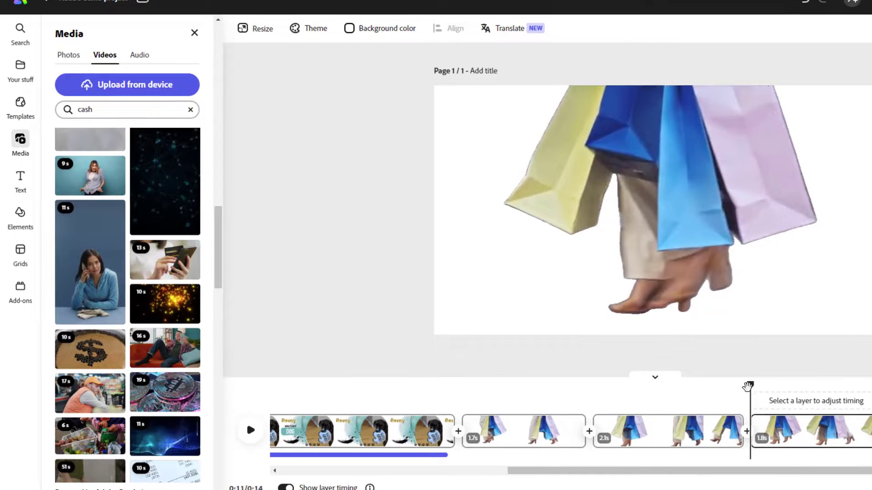
Step: Apply the teal-and-blue duotone effect to the video in the 1.7 s shopping scene
drag(648, 387, 529, 393)
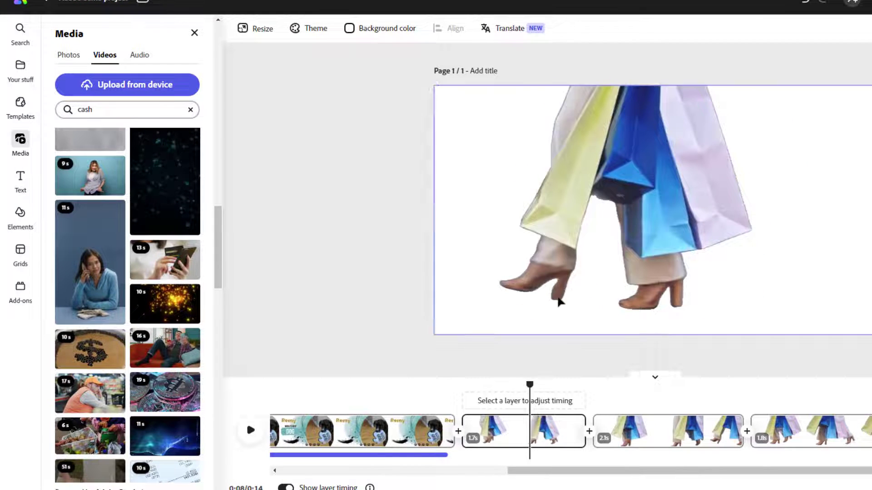
click(556, 299)
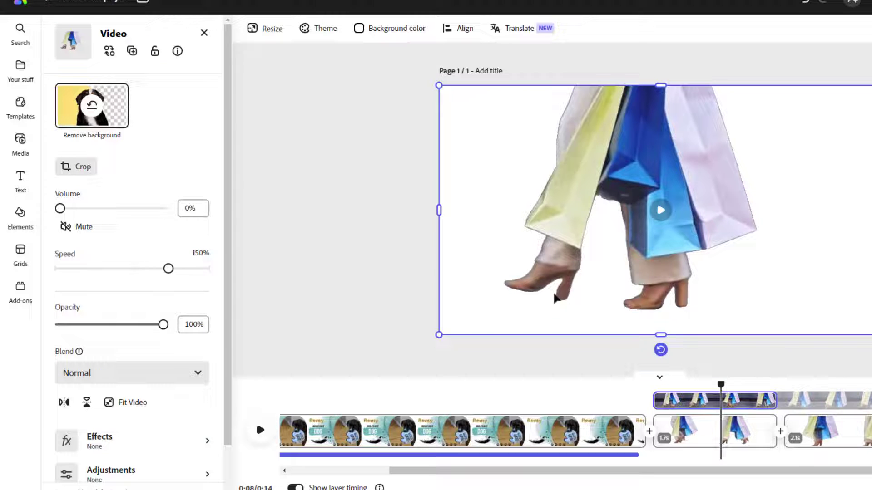
scroll(165, 336, down, 2)
click(155, 396)
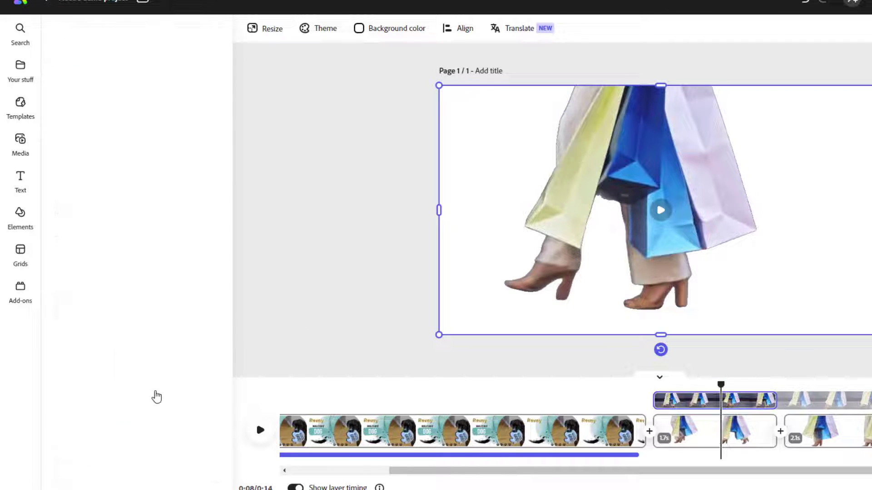
click(130, 192)
click(727, 350)
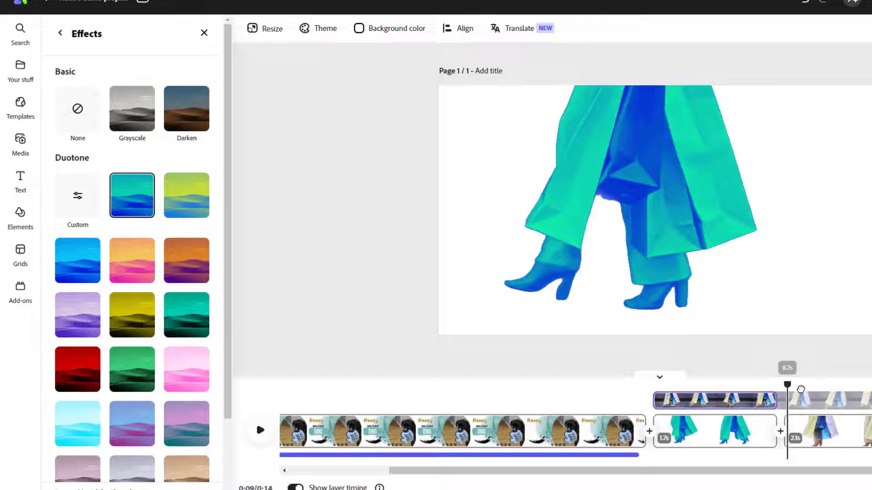
Step: Apply the orange-and-purple duotone effect to the video in the 2.1 s shopping scene
click(853, 386)
click(800, 423)
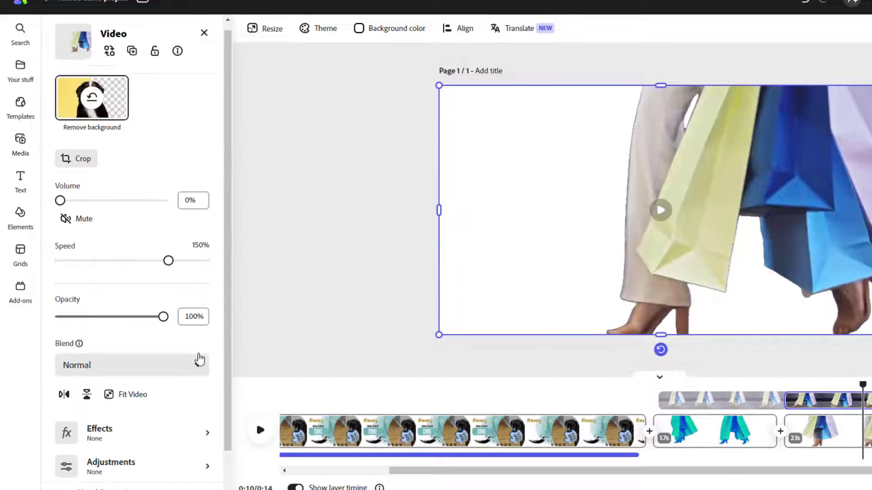
click(150, 435)
click(179, 275)
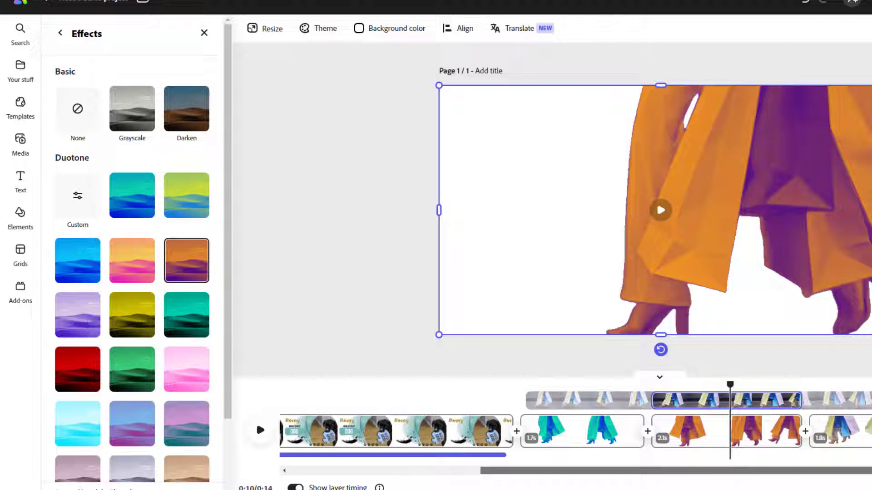
Step: Apply the lime-and-blue duotone effect to the video in the third shopping scene and play back the recolored scenes
click(823, 387)
click(764, 286)
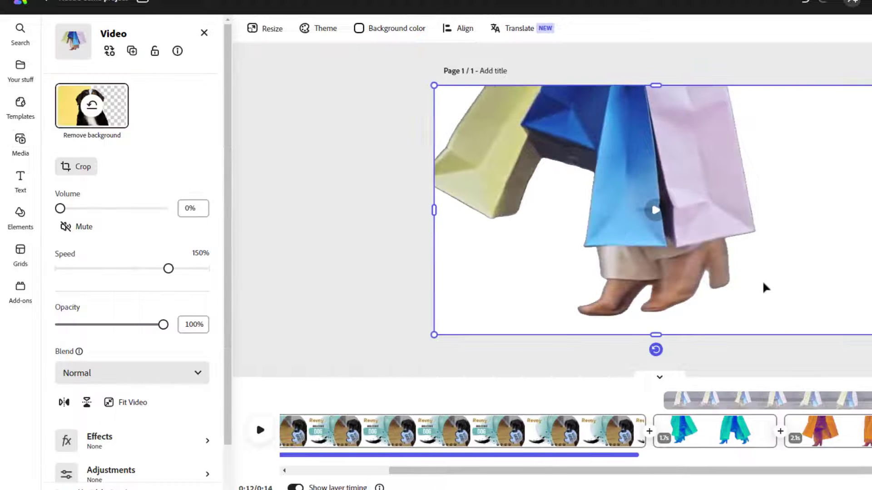
click(136, 449)
click(184, 209)
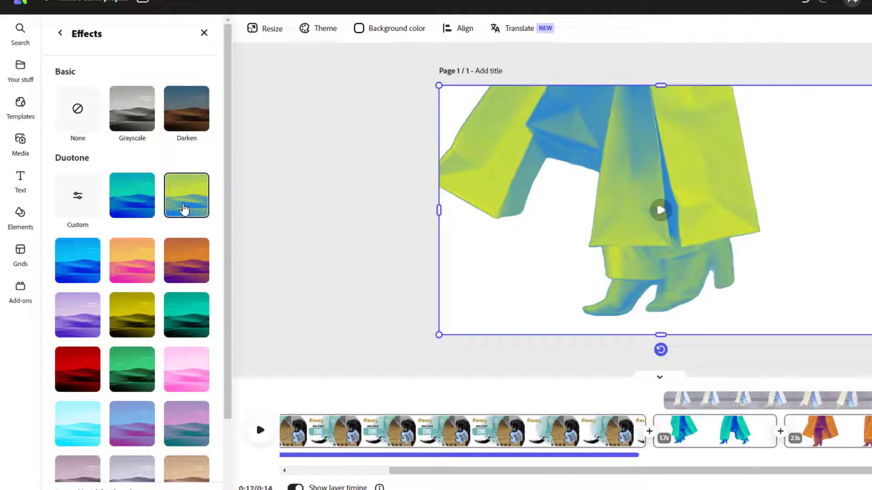
click(260, 430)
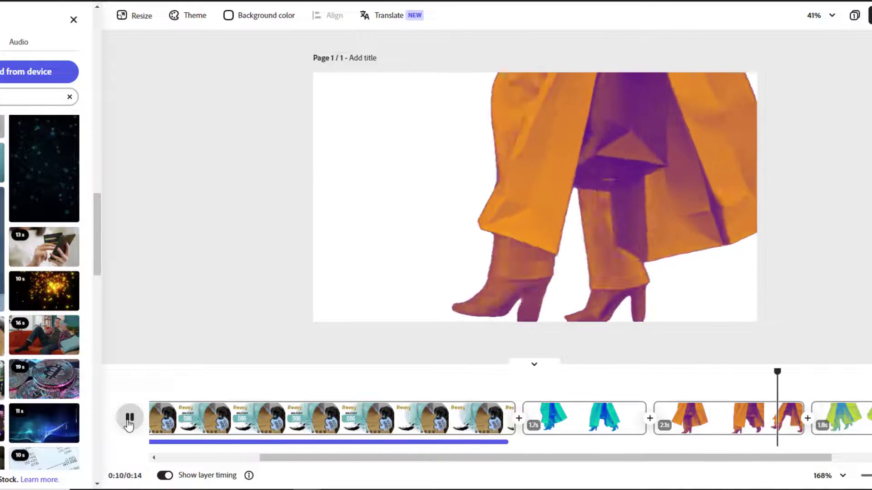
Step: Search the backgrounds for "black" and add the black background with white line-art circles to the 2.1 s orange-and-purple scene
click(128, 421)
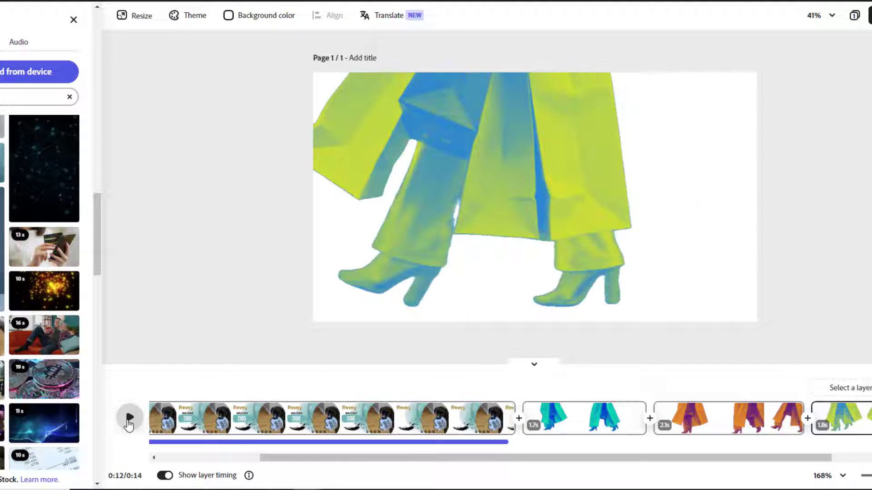
click(726, 420)
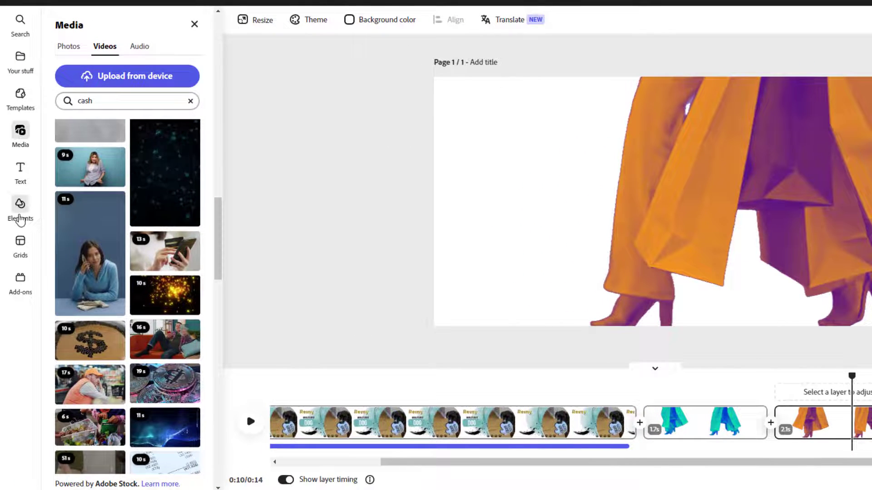
click(20, 206)
click(146, 48)
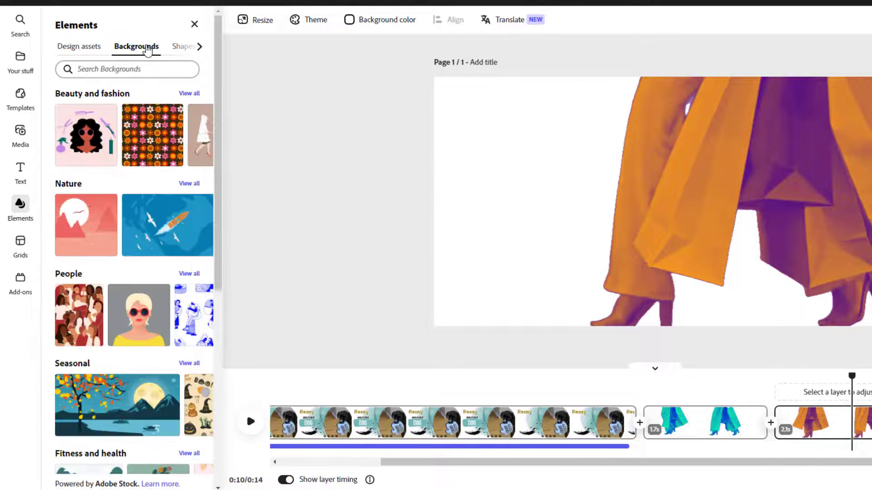
click(146, 69)
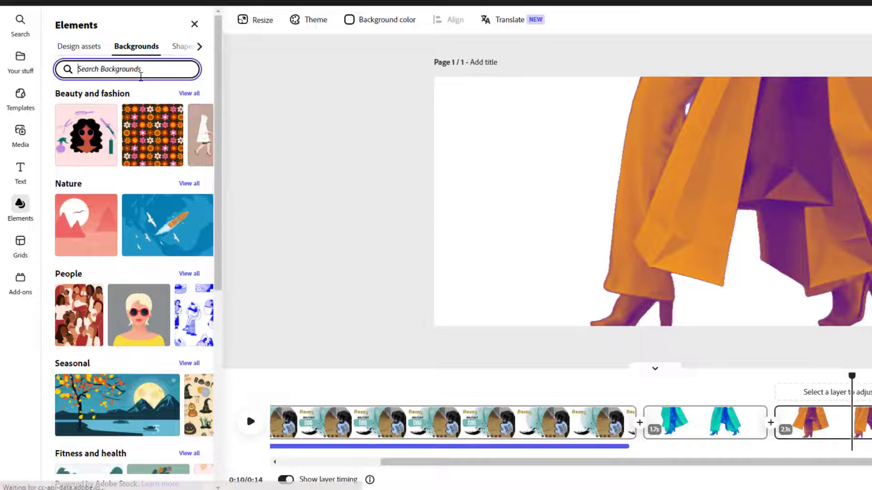
text(black)
key(Return)
scroll(182, 201, down, 2)
scroll(182, 201, down, 5)
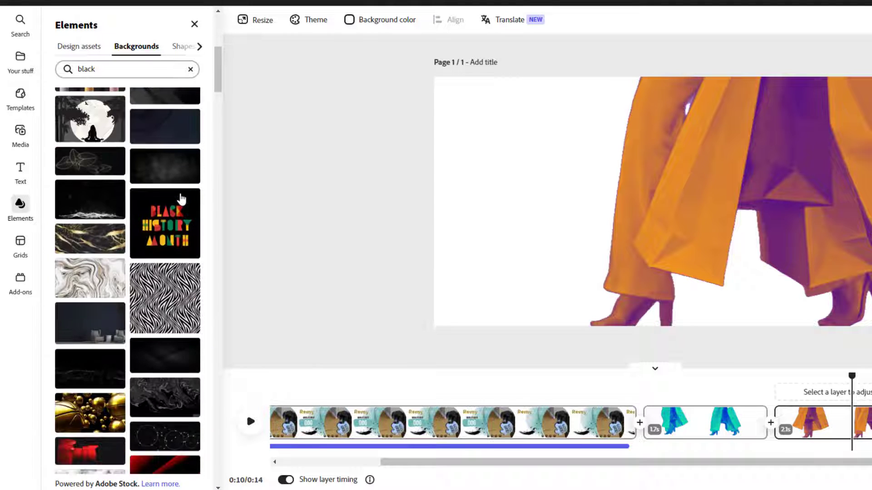
scroll(182, 199, down, 5)
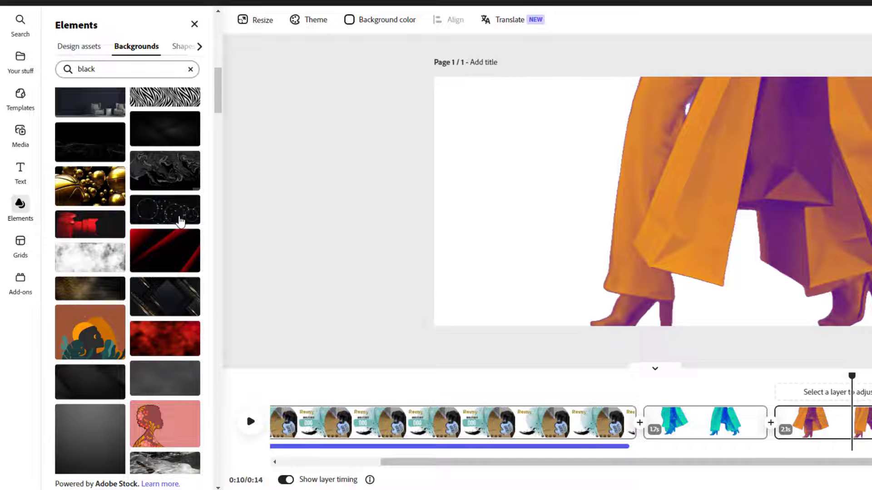
click(181, 219)
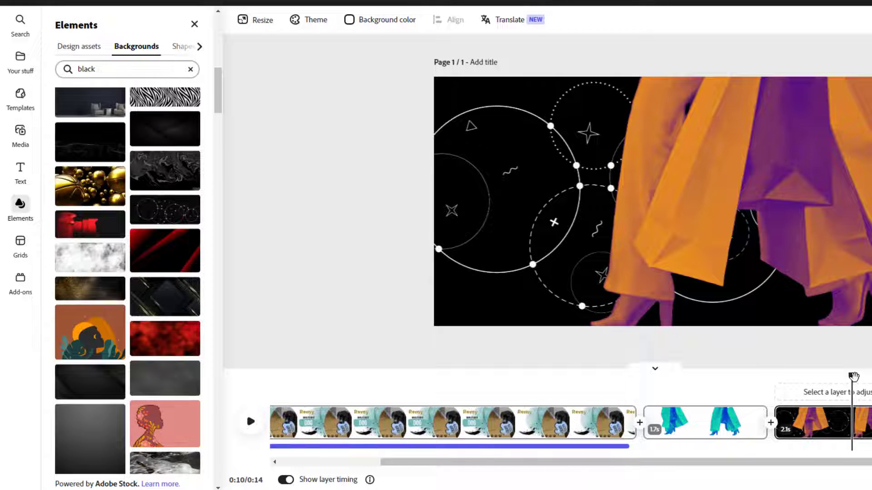
Step: Record a voiceover starting at the beginning of the 1.7 s teal-and-blue shopping scene
drag(852, 377, 642, 404)
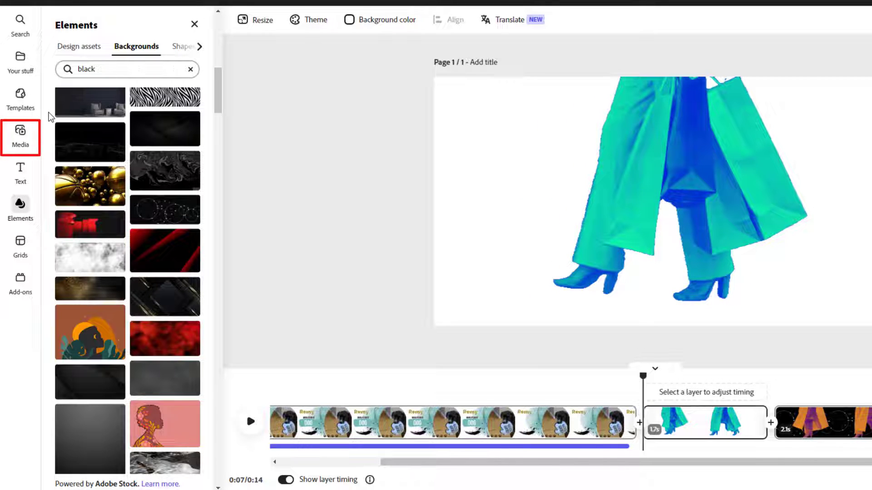
click(22, 134)
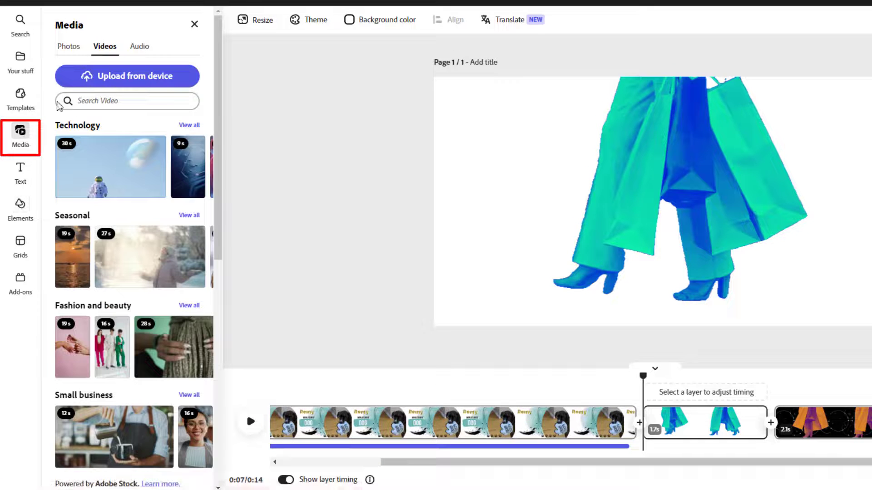
click(137, 47)
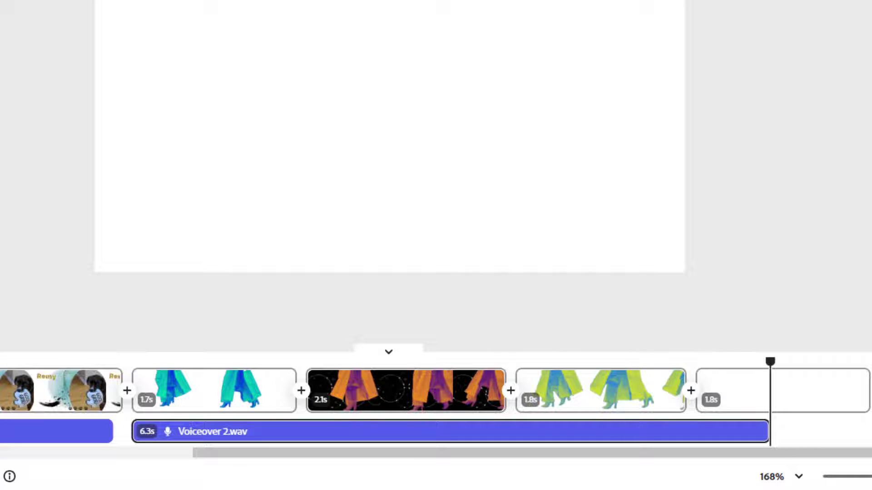
Step: Duplicate the lime-and-blue shopping scene and trim the copy to 0.8 s near the end of the second voiceover
click(662, 384)
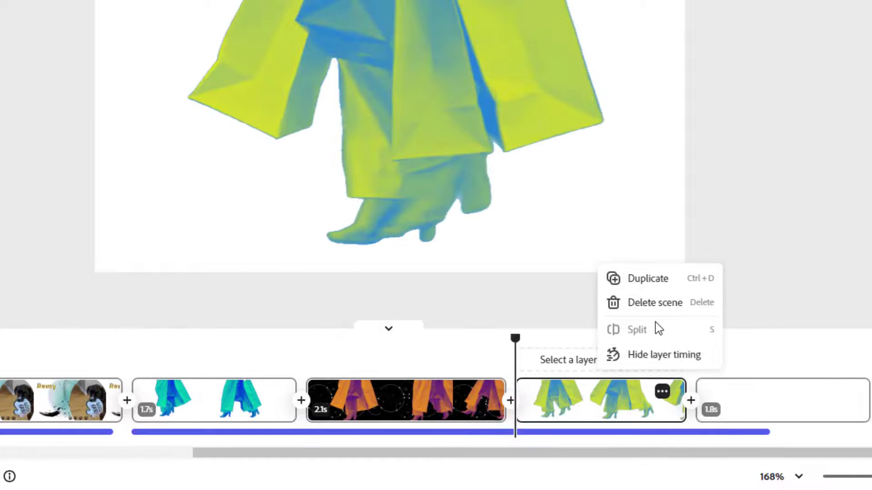
click(657, 290)
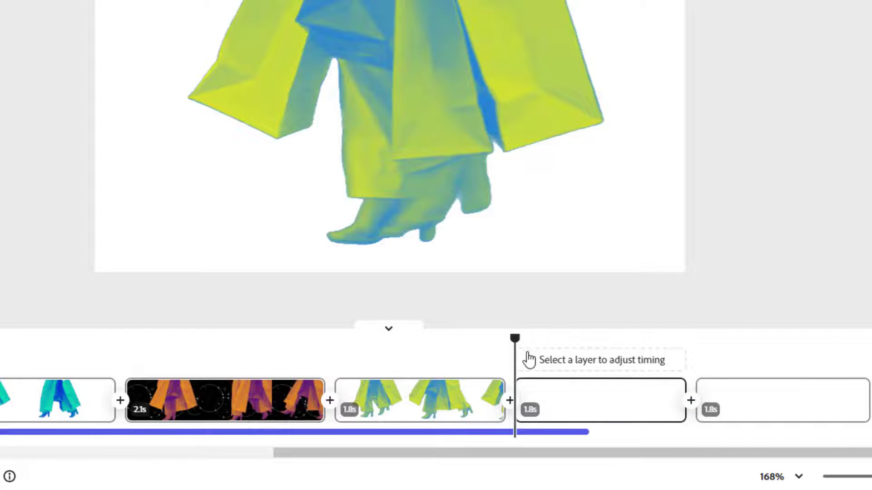
drag(517, 339, 594, 339)
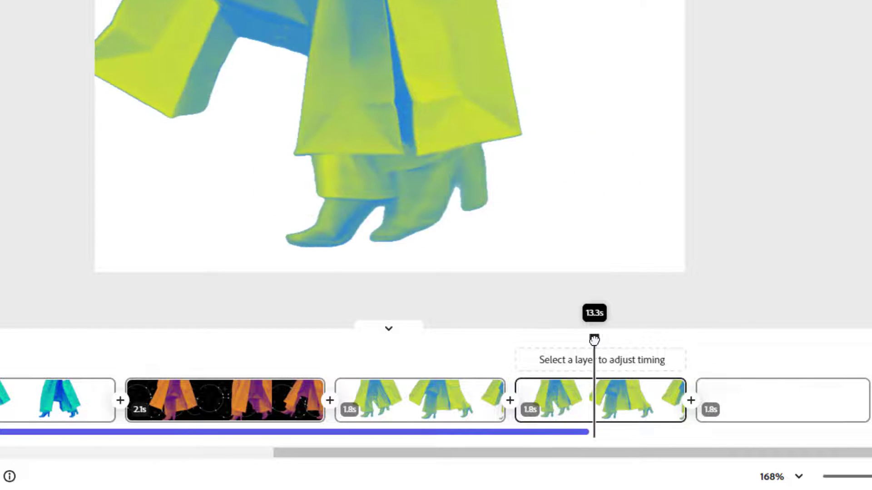
mouse_move(614, 413)
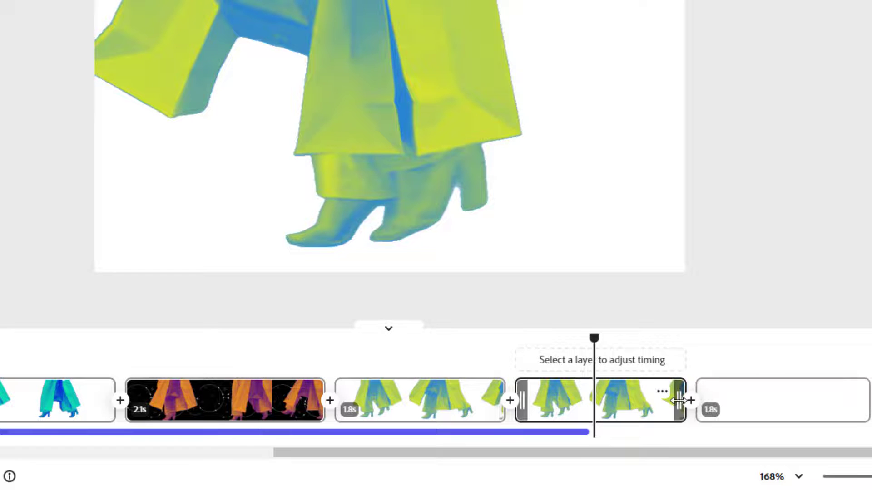
drag(679, 401, 588, 404)
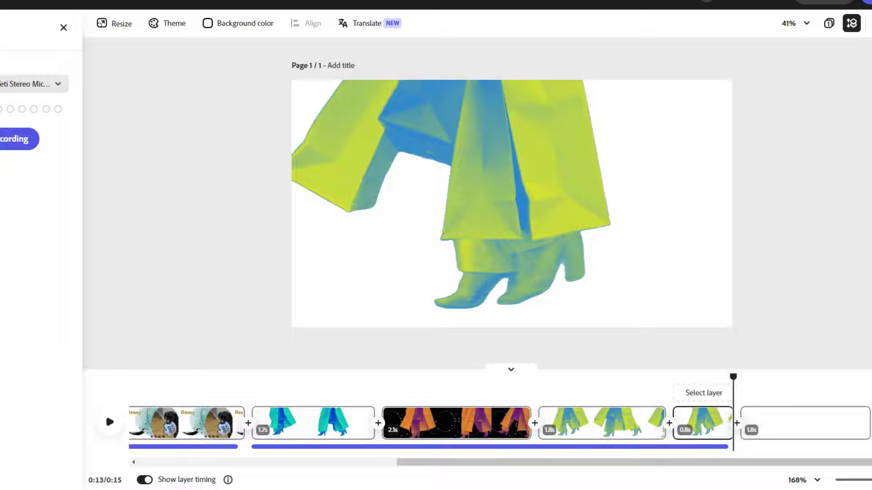
Step: Add a Dissolve transition between the dog scene and the teal-and-blue shopping scene
drag(503, 470, 321, 479)
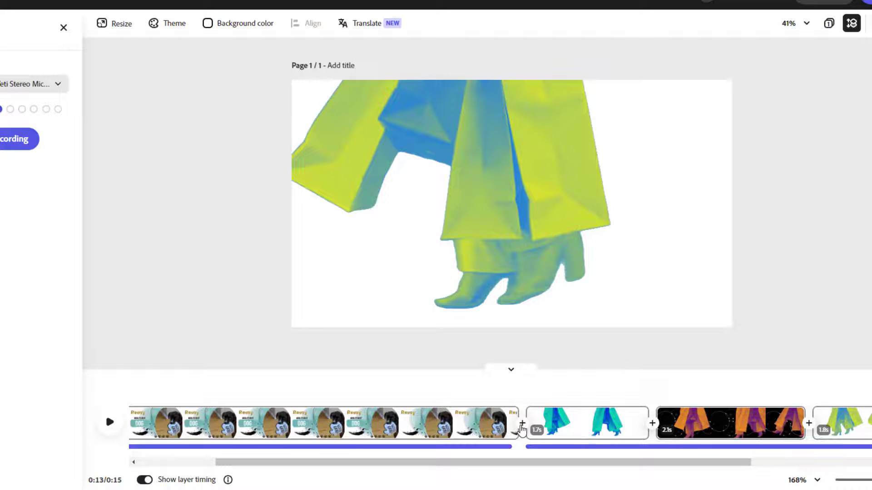
click(522, 424)
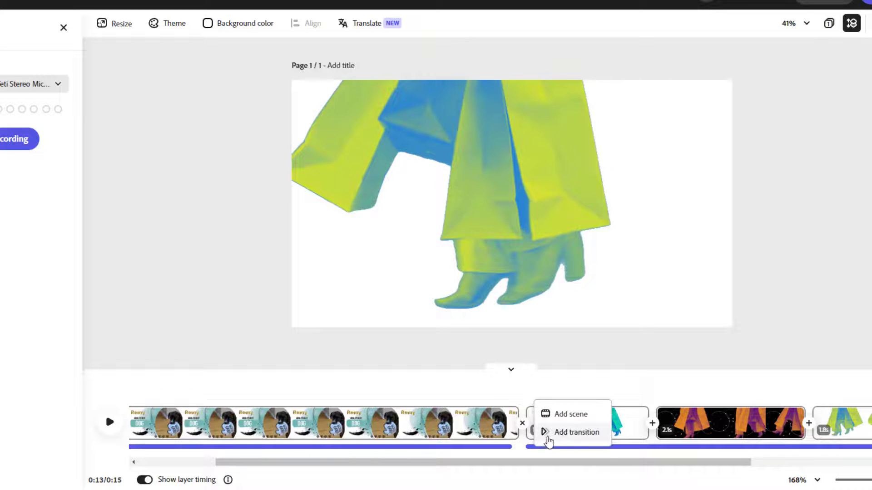
click(566, 435)
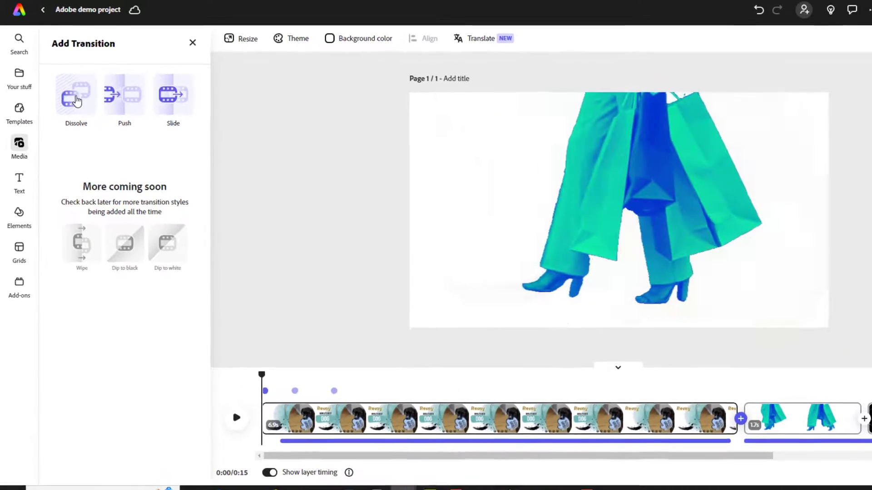
click(77, 101)
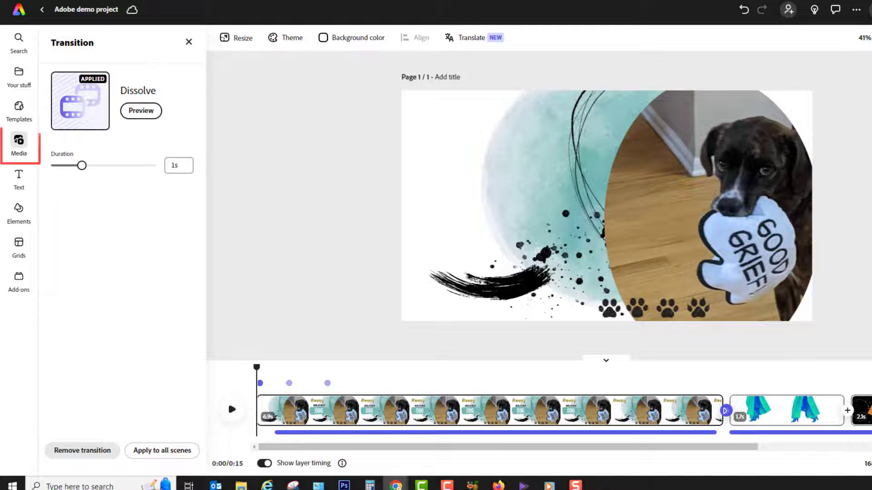
Step: Search the audio library for "upbeat acoustic", preview "Fun Acoustic Guitar" and add it to the timeline
click(20, 144)
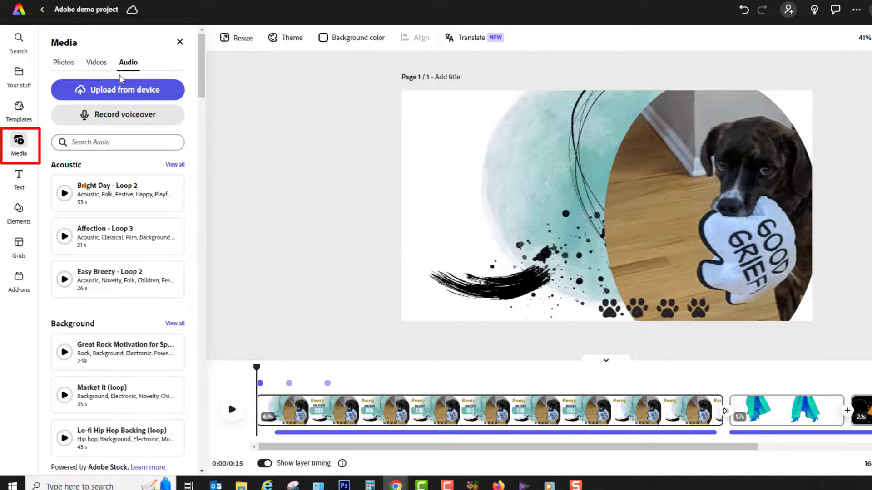
click(138, 141)
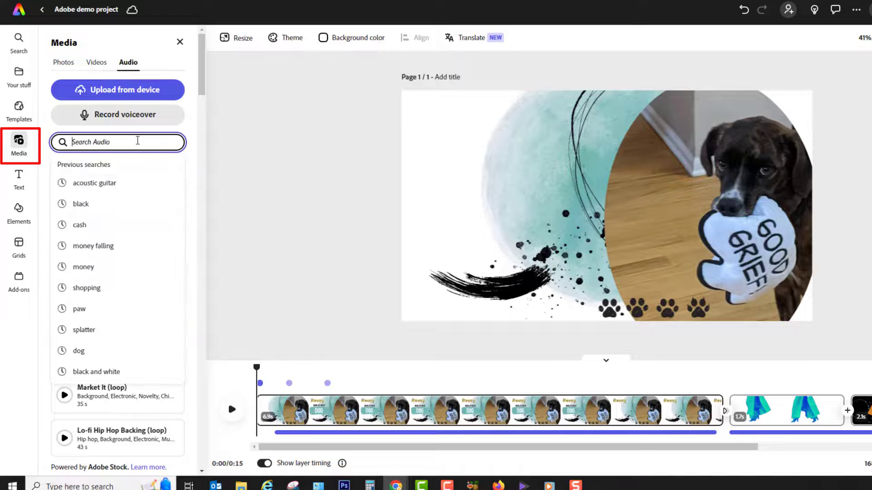
text(upbeat acoustic)
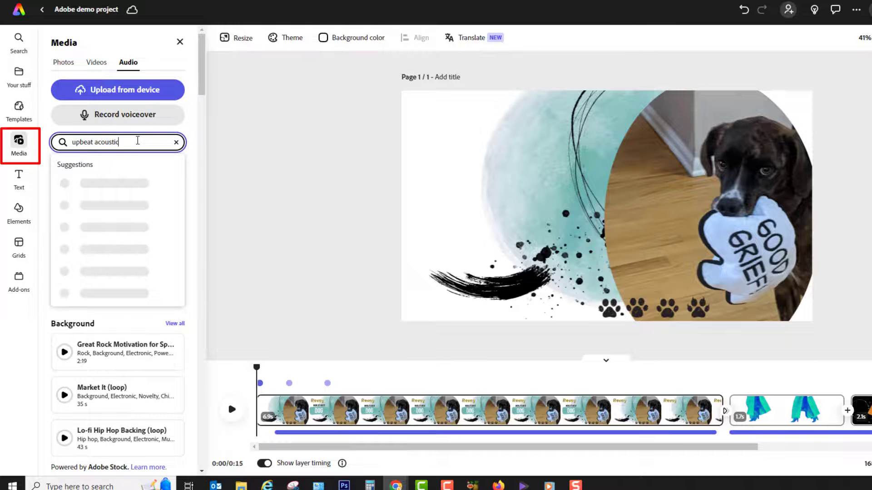
scroll(142, 290, down, 10)
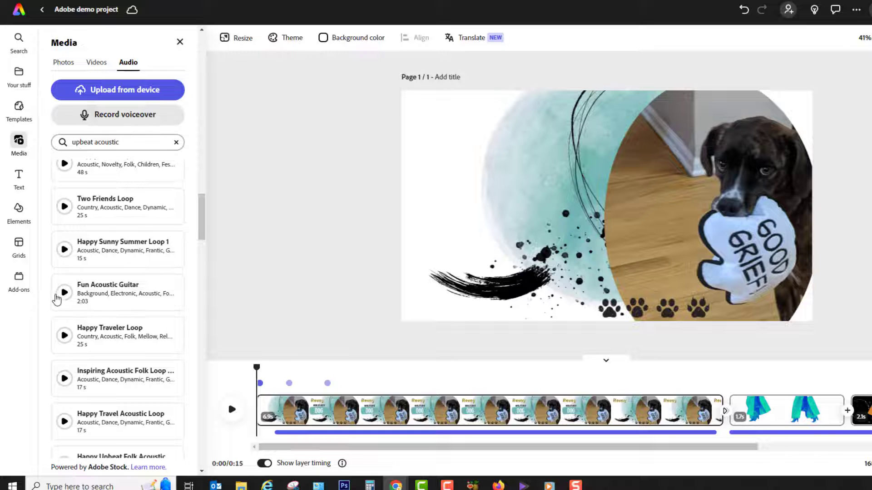
click(64, 293)
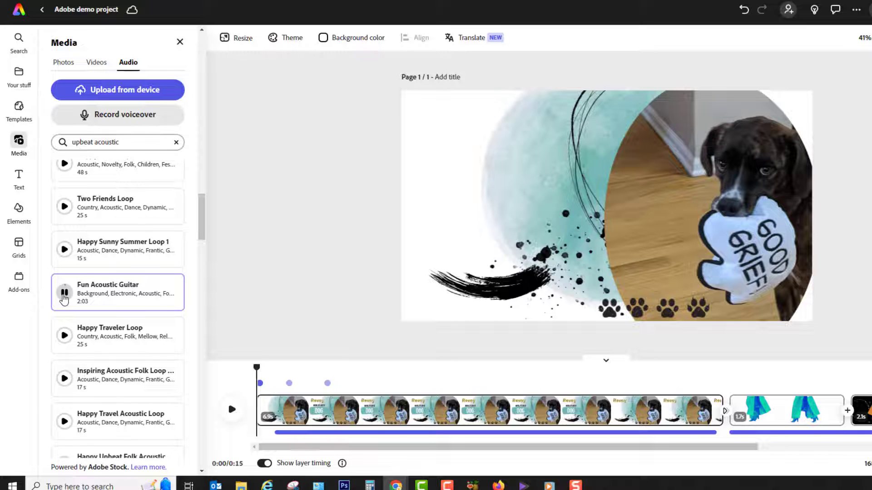
click(64, 295)
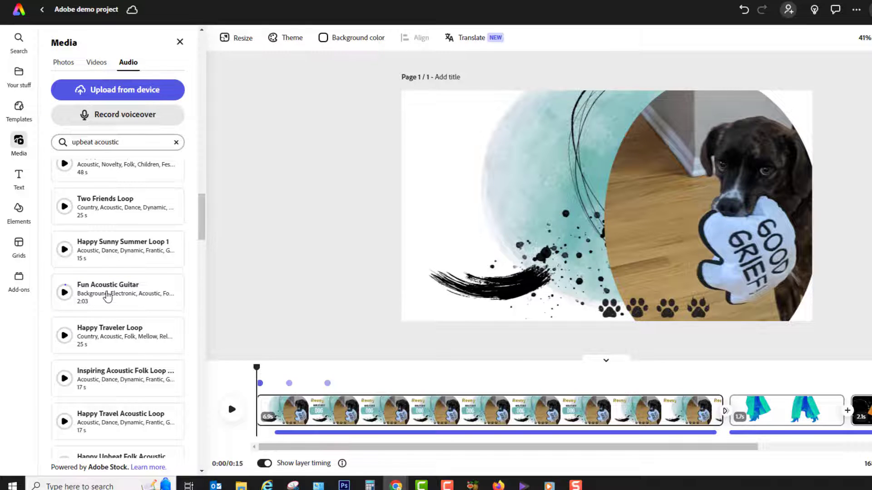
drag(107, 298, 332, 443)
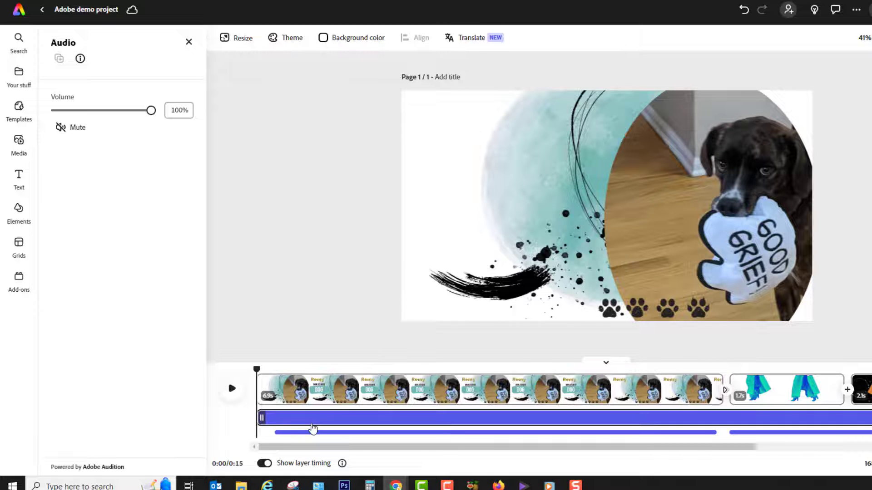
Step: Set the Fun Acoustic Guitar track's volume to 11% and play back the dog scene with the music
click(311, 430)
drag(150, 113, 65, 114)
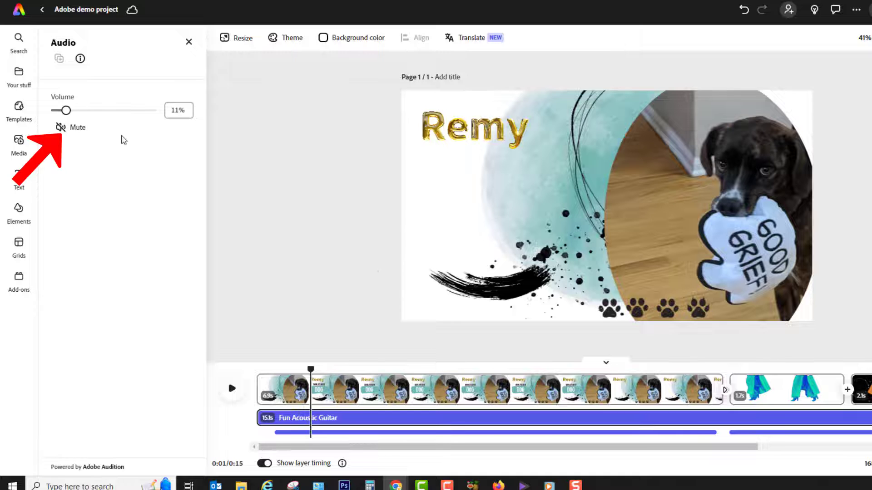
drag(320, 374, 270, 369)
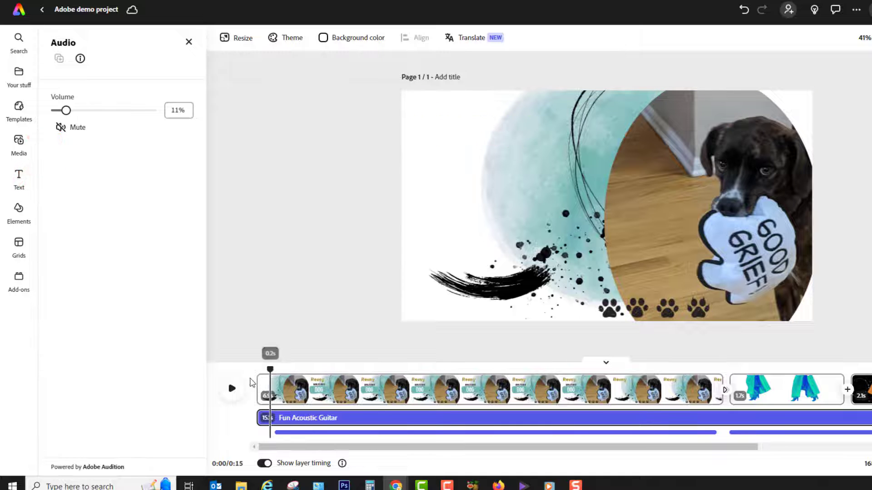
click(233, 389)
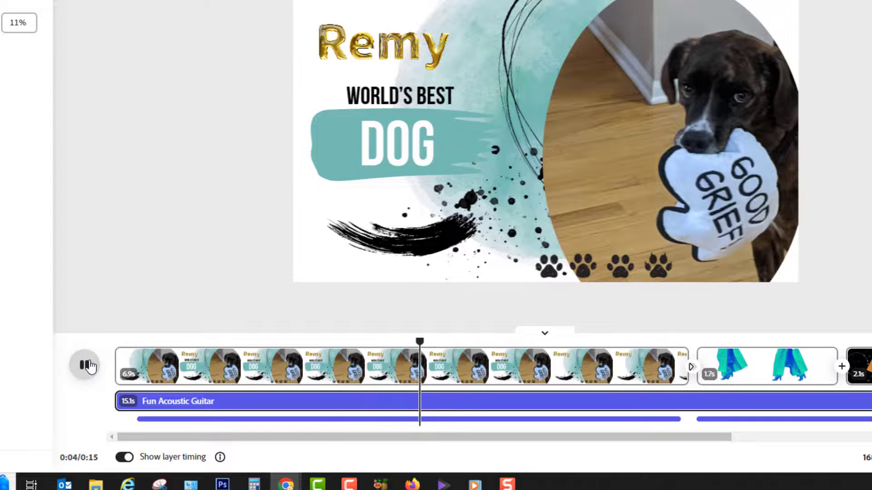
click(87, 365)
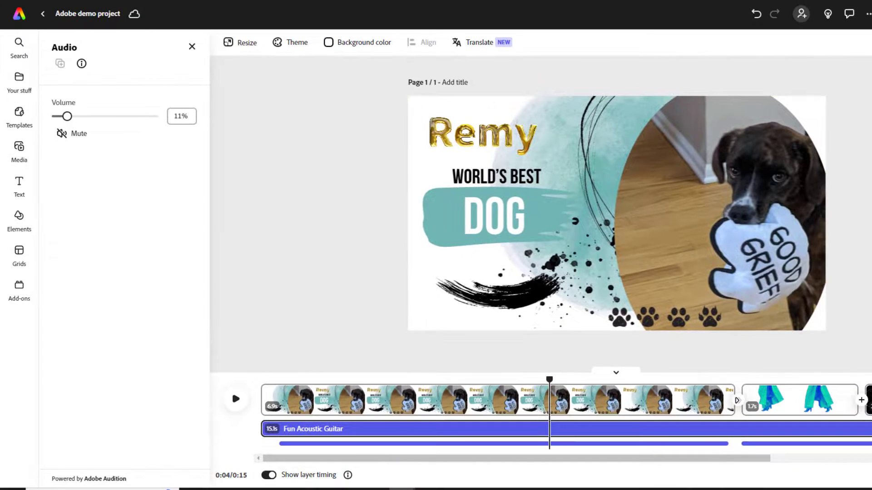
Step: Leave the editor and reopen "Adobe demo project" from the saved files
click(42, 14)
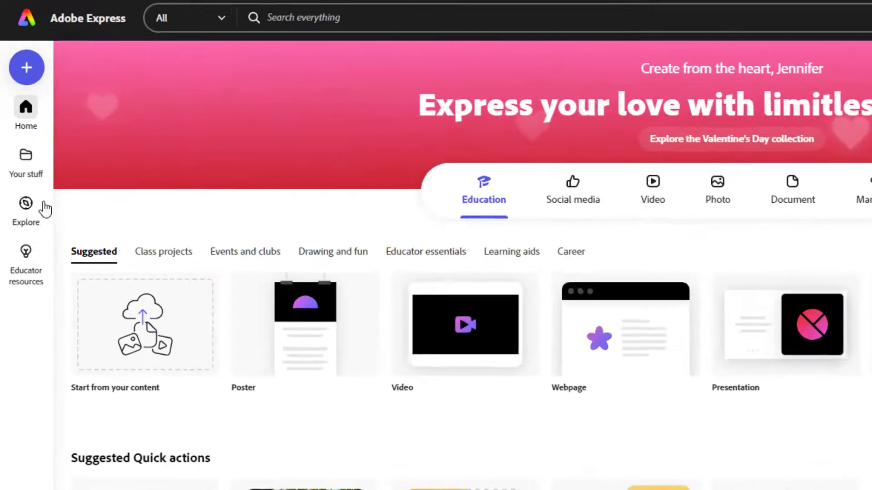
click(28, 193)
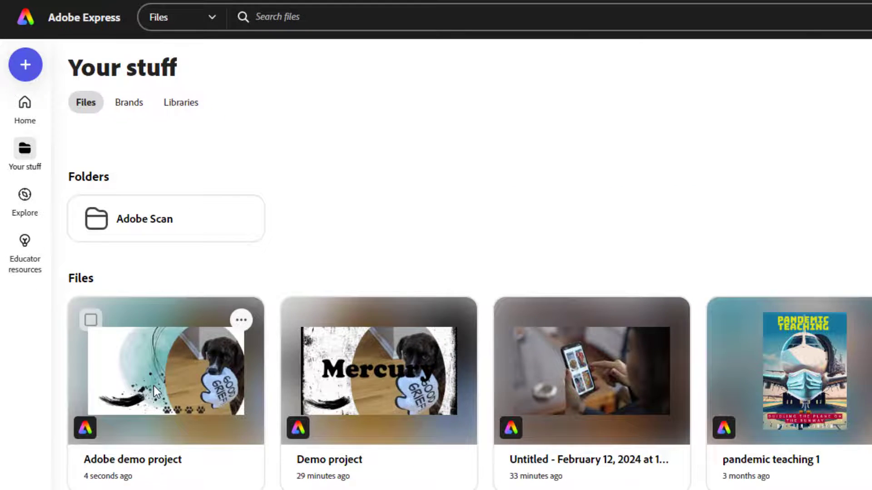
click(153, 386)
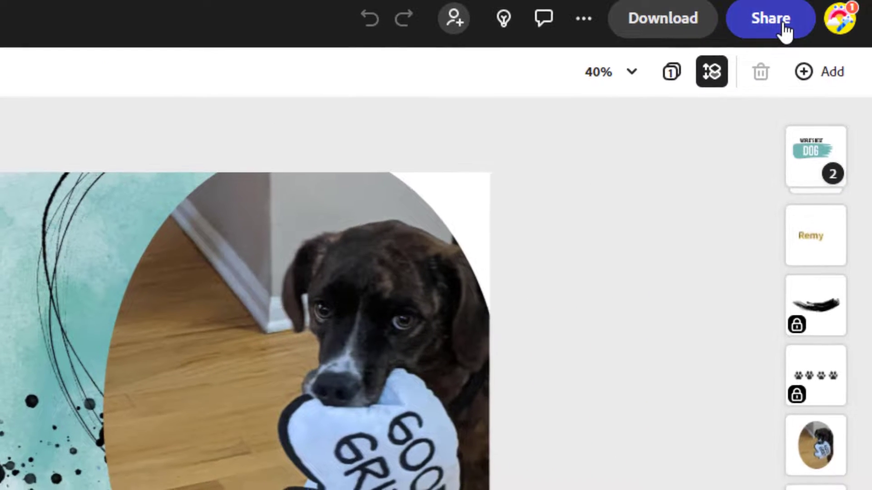
Step: Examine the project's sharing options and Publish to web settings, and close them without publishing
click(782, 27)
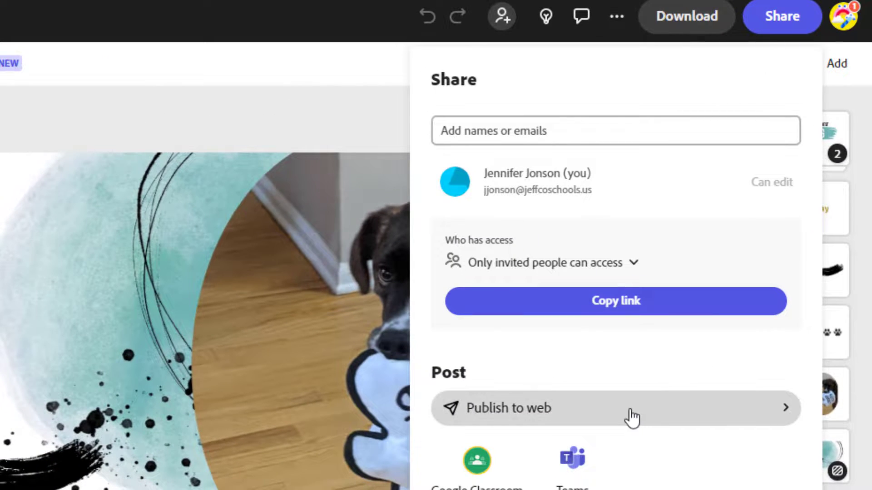
click(631, 418)
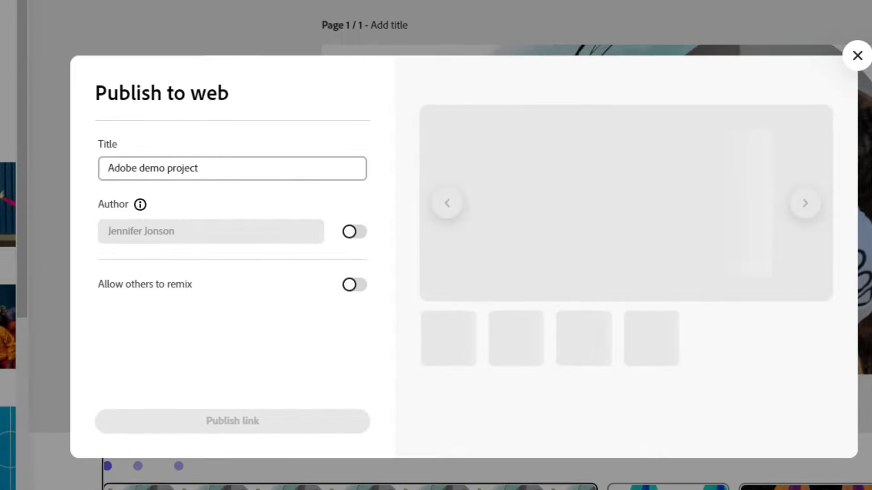
click(857, 56)
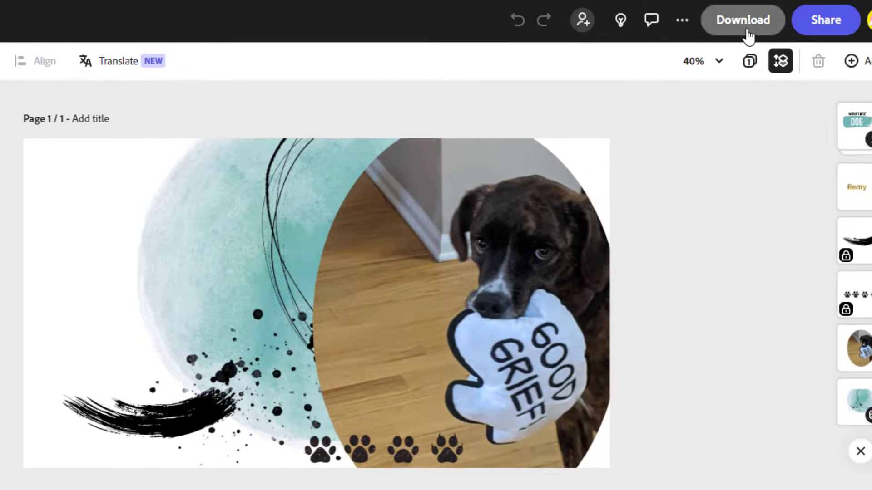
Step: Download the project as an MP4 video at 1080p (Original size)
click(747, 31)
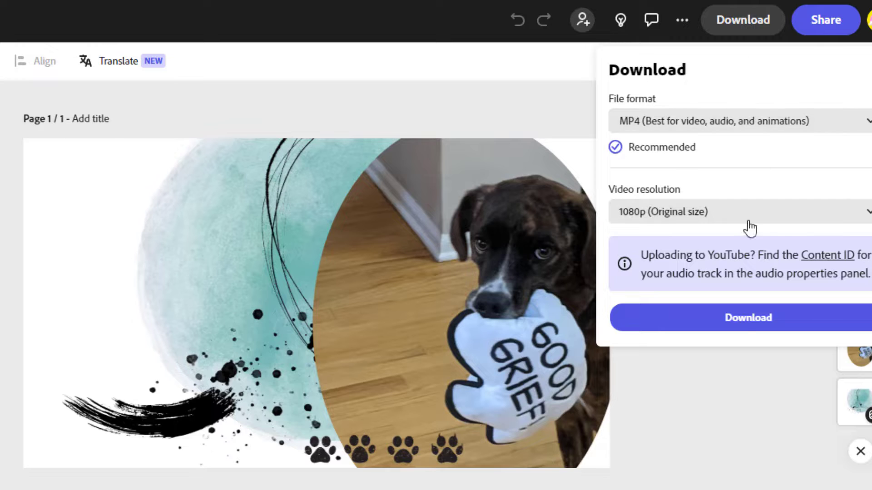
click(751, 323)
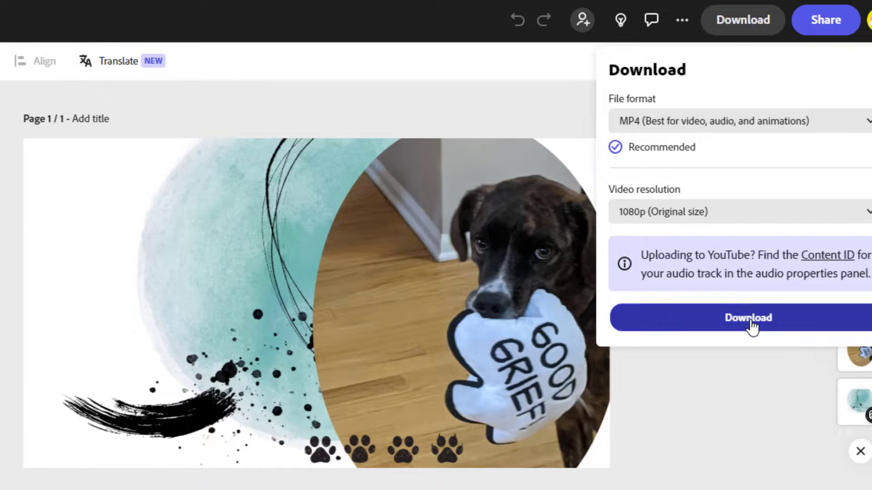